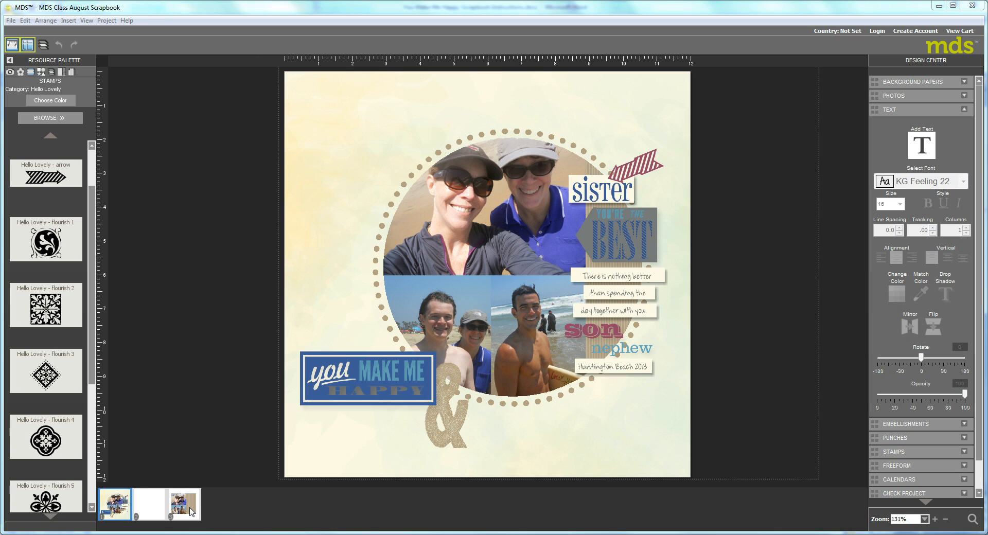
On the third page, search all content for "circle" and insert the "Enjoy Every Moment - dotted circle" stamp.
left_click(190, 510)
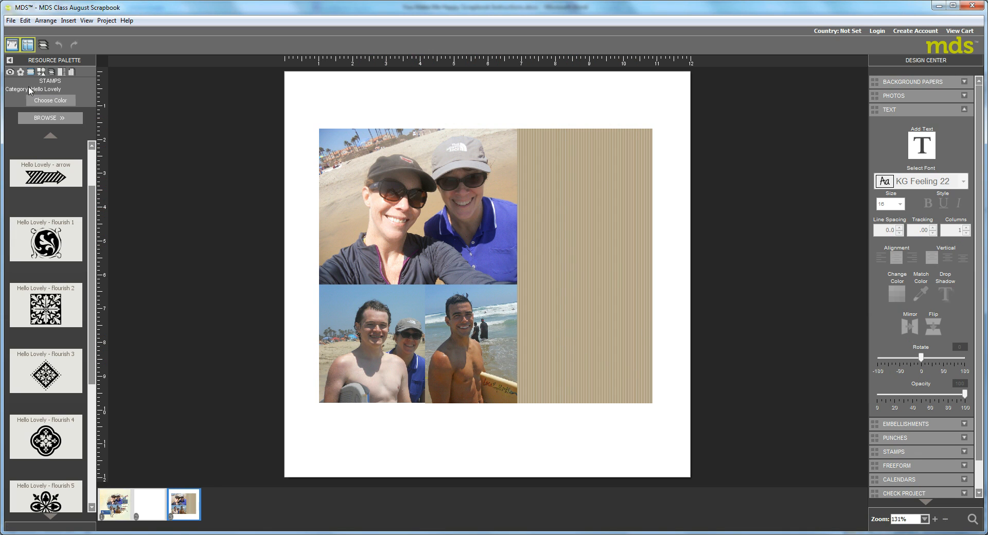
left_click(10, 72)
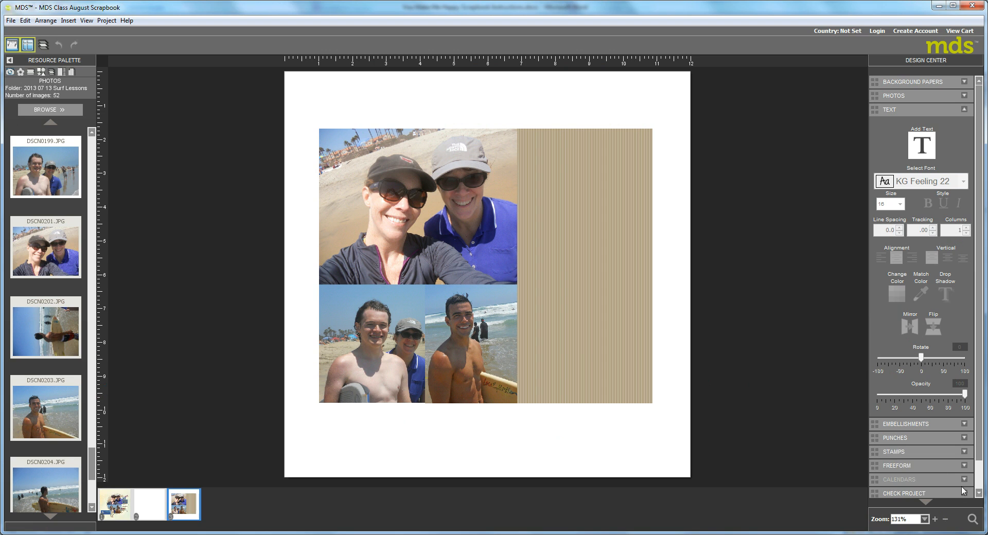
left_click(972, 518)
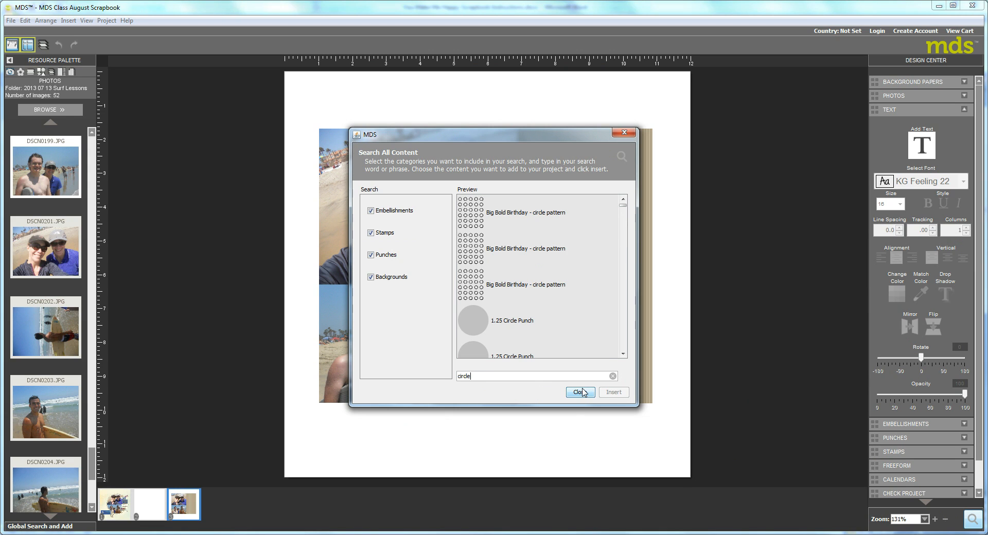
scroll(625, 349, "down", 10)
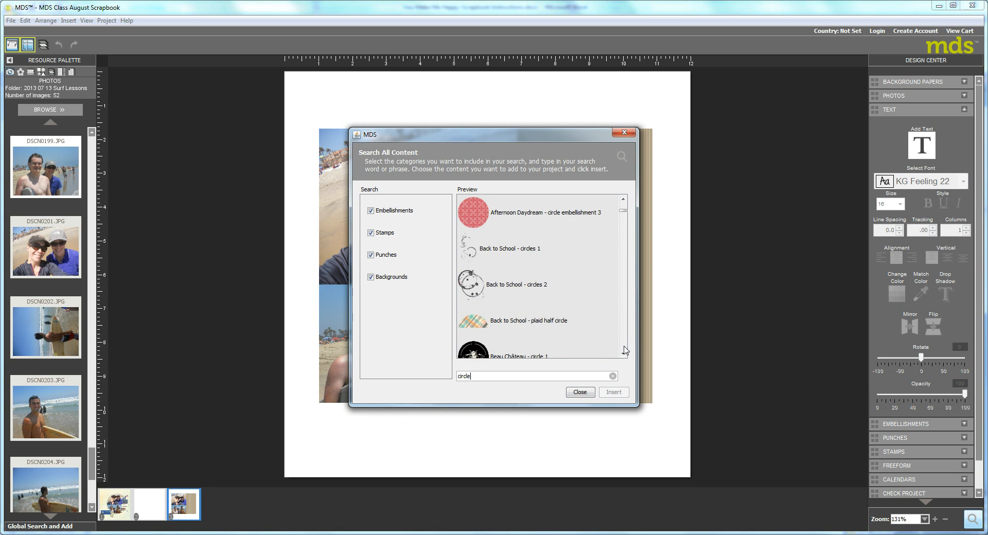
scroll(626, 350, "down", 10)
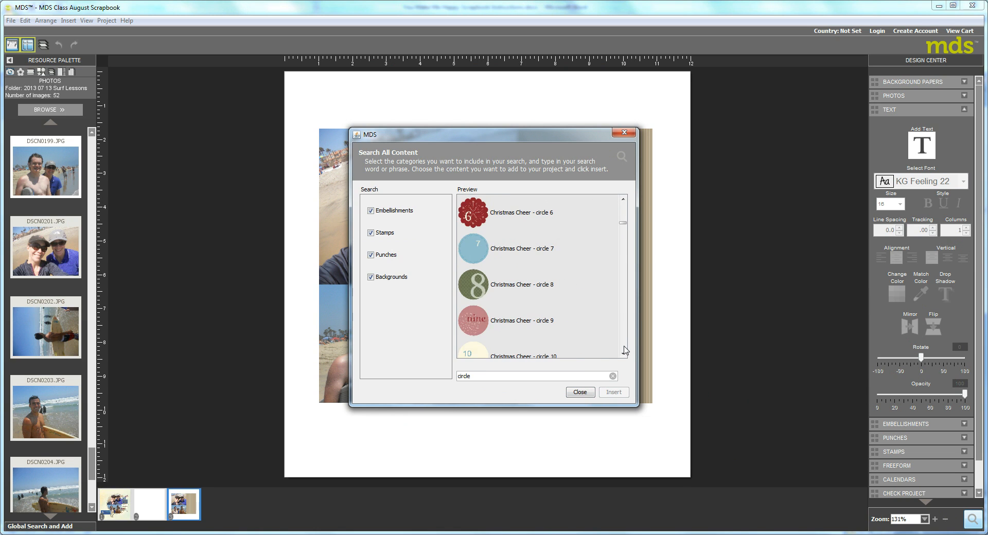
scroll(626, 350, "down", 5)
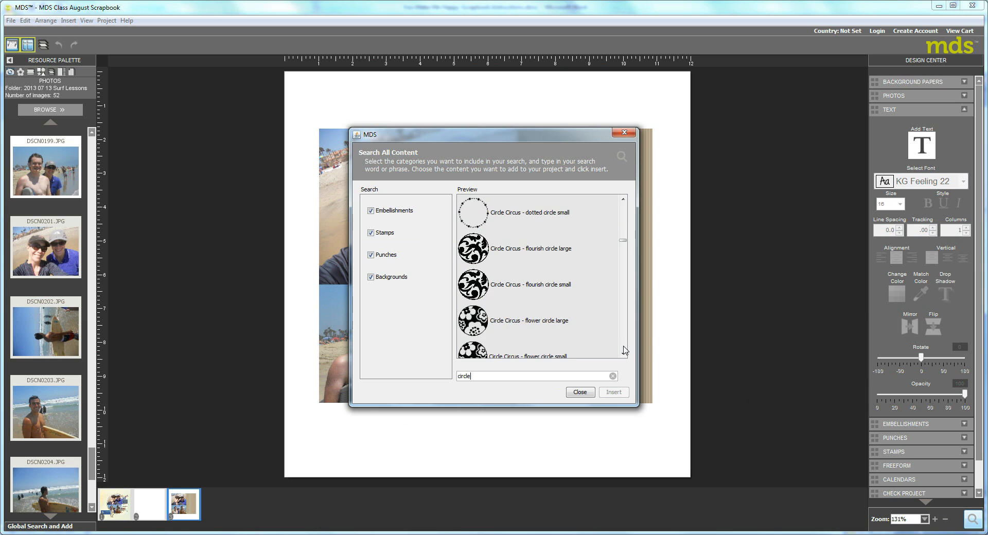
scroll(624, 350, "down", 5)
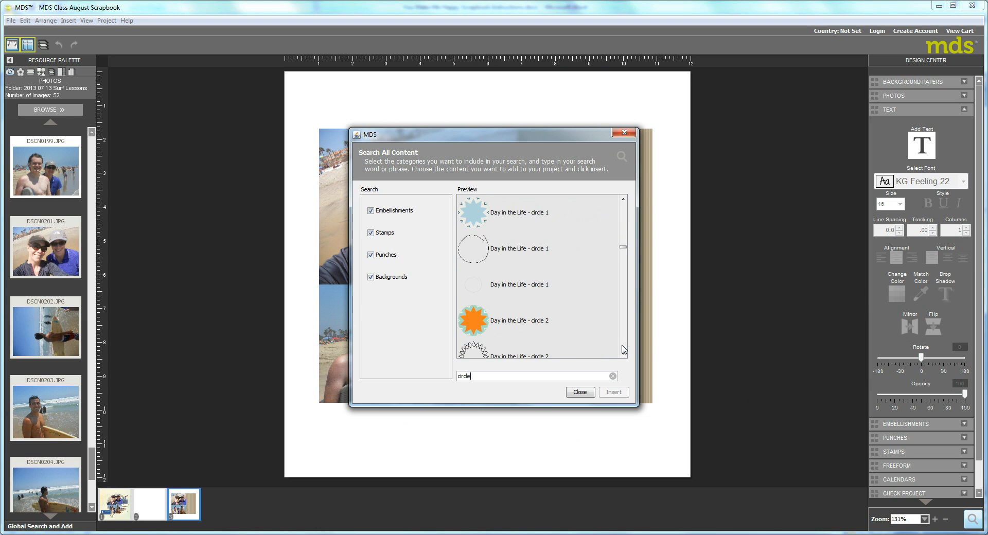
scroll(624, 349, "down", 10)
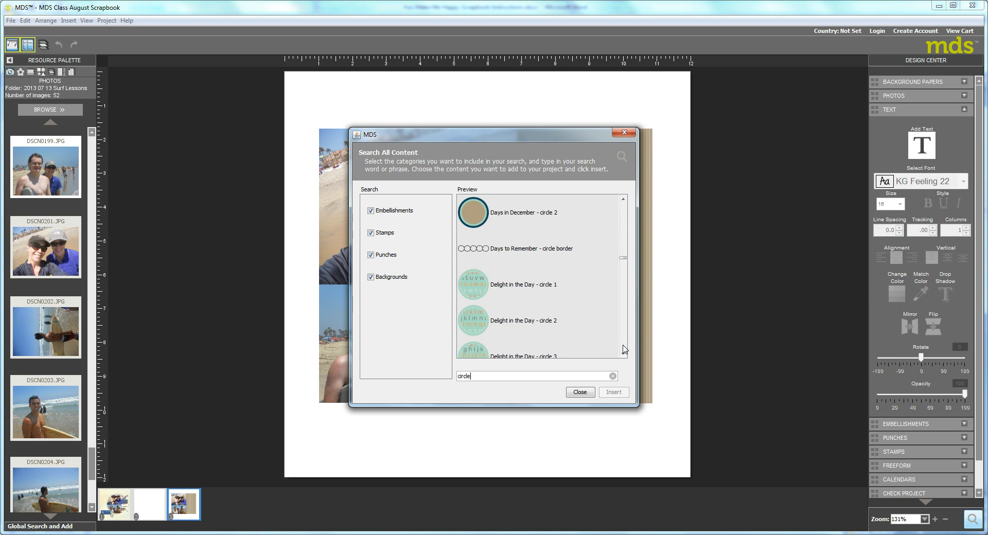
scroll(624, 350, "down", 6)
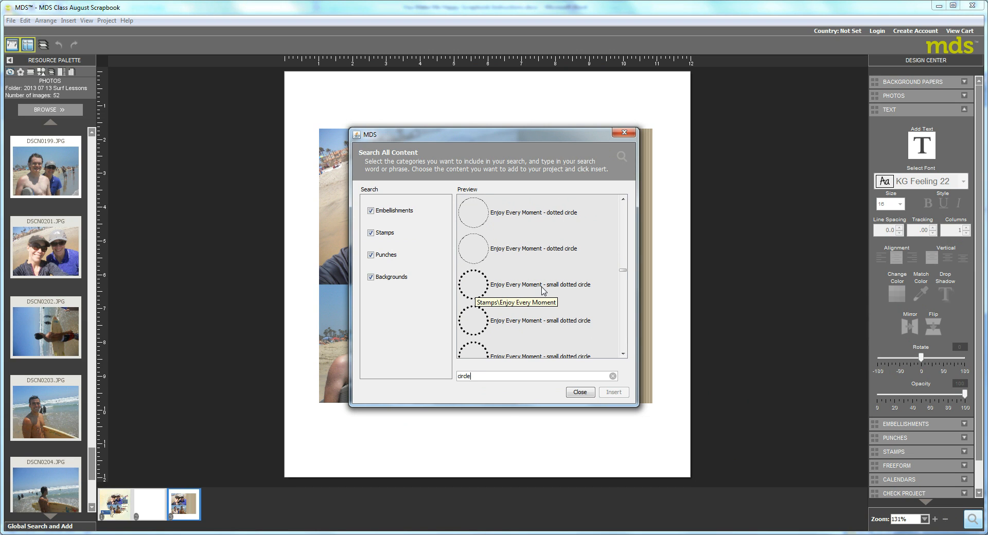
left_click(512, 252)
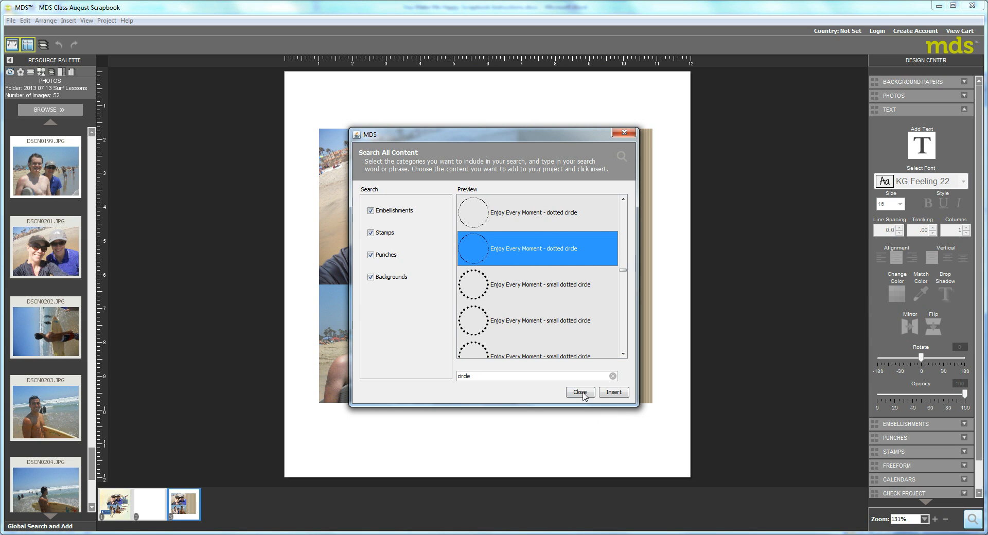
left_click(615, 393)
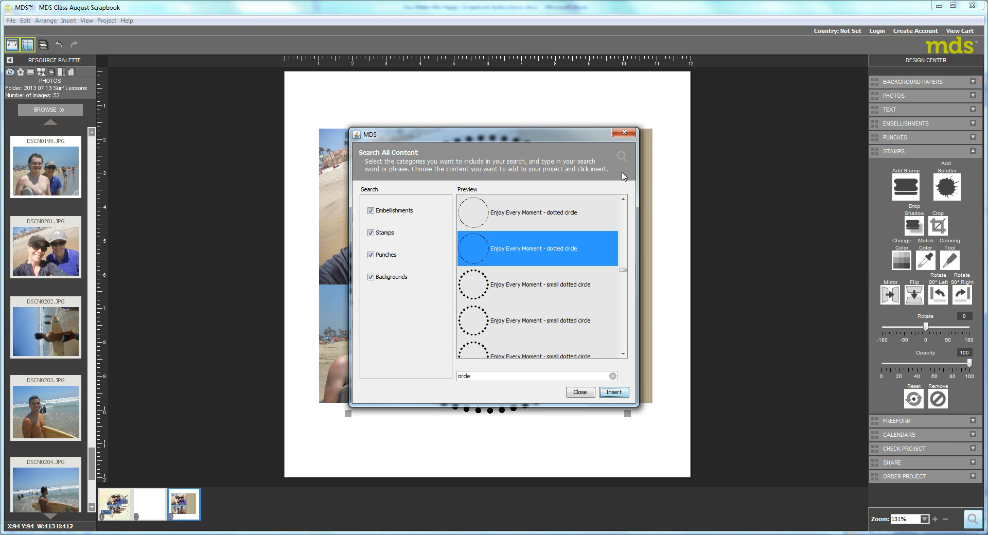
left_click(625, 133)
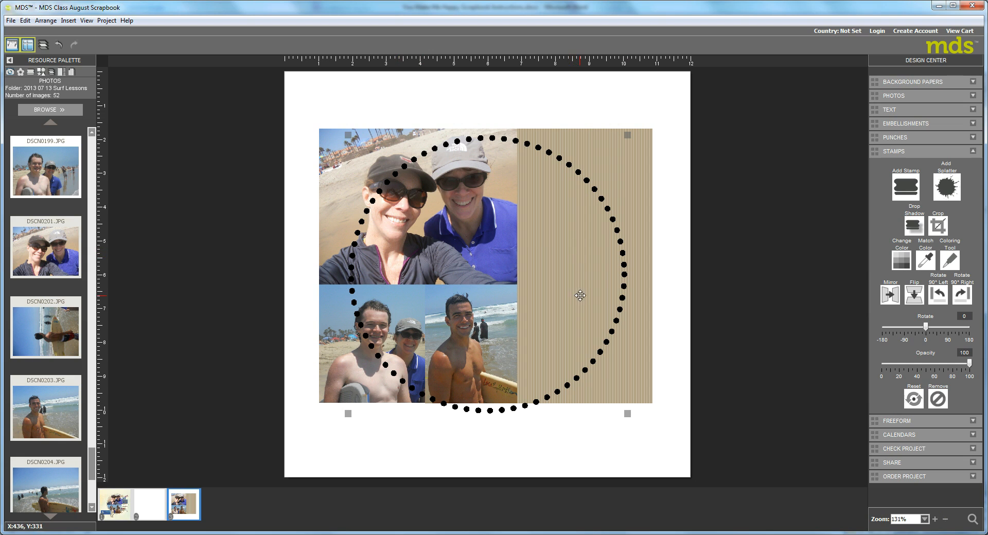
Position the dotted circle over the collage, move it off toward the page's lower right corner, and shift the grouped collage slightly down and right.
left_click_drag(617, 328, 601, 324)
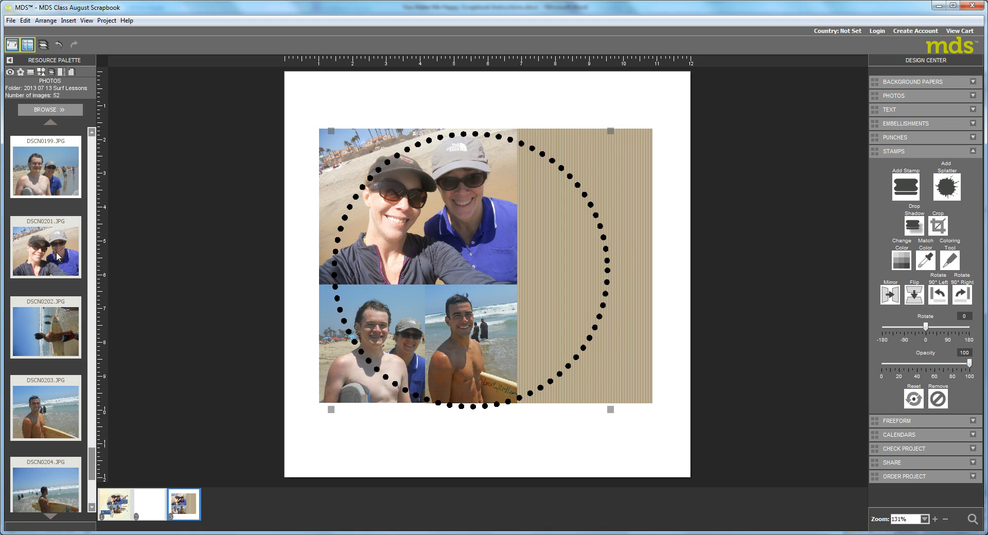
left_click_drag(336, 150, 325, 125)
left_click_drag(520, 256, 613, 381)
left_click_drag(382, 169, 406, 182)
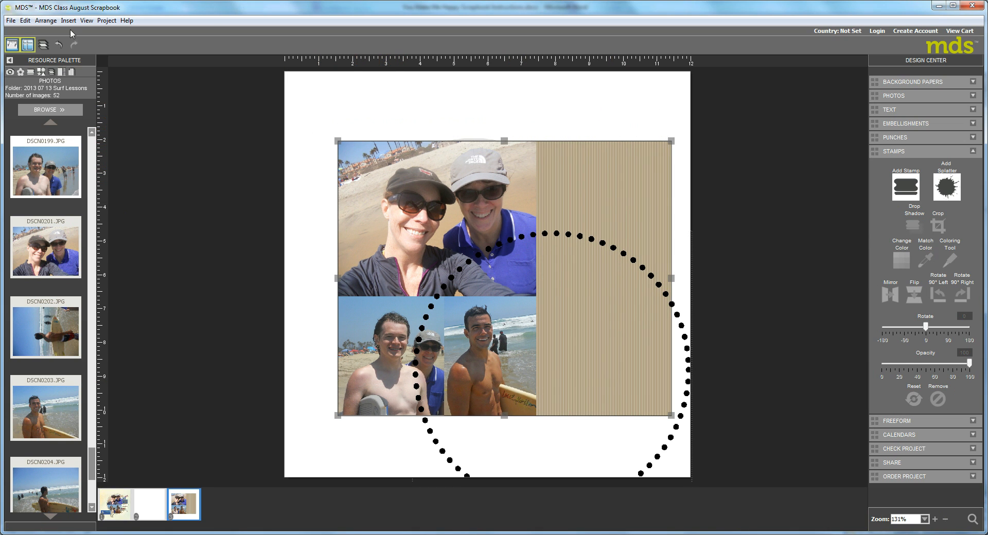
Ungroup the collage and reposition the large top photo flush against the striped paper, directly above the two smaller photos.
left_click(45, 21)
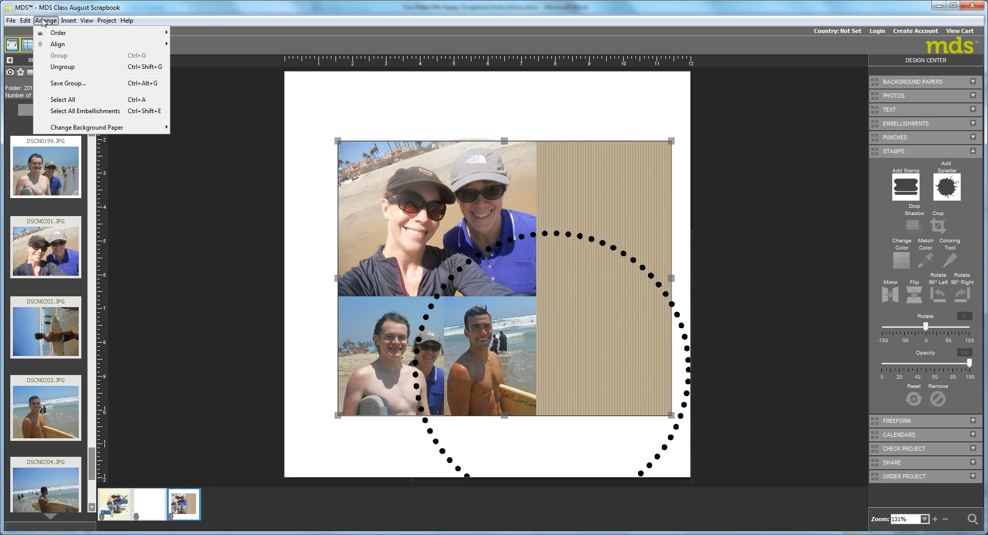
left_click(78, 67)
left_click(464, 104)
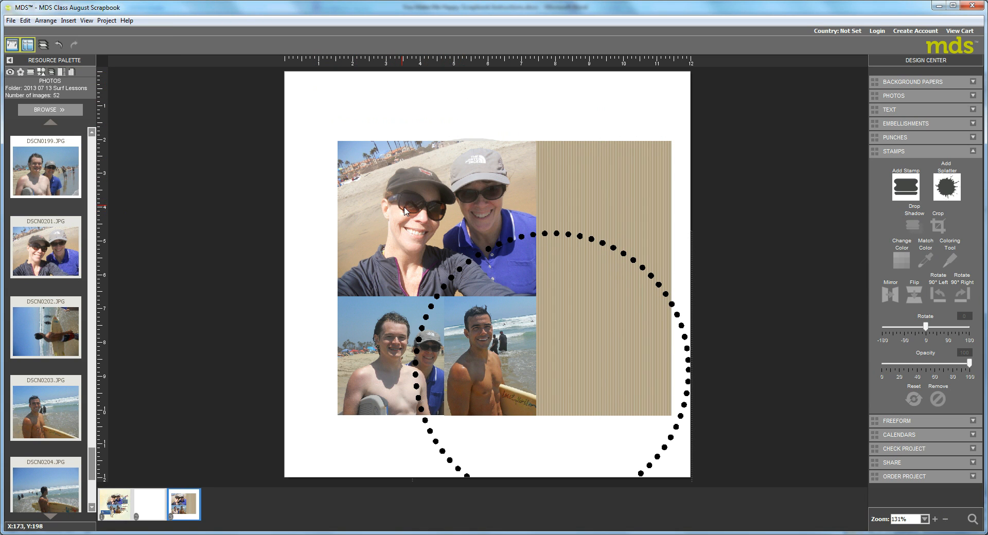
left_click_drag(405, 211, 393, 170)
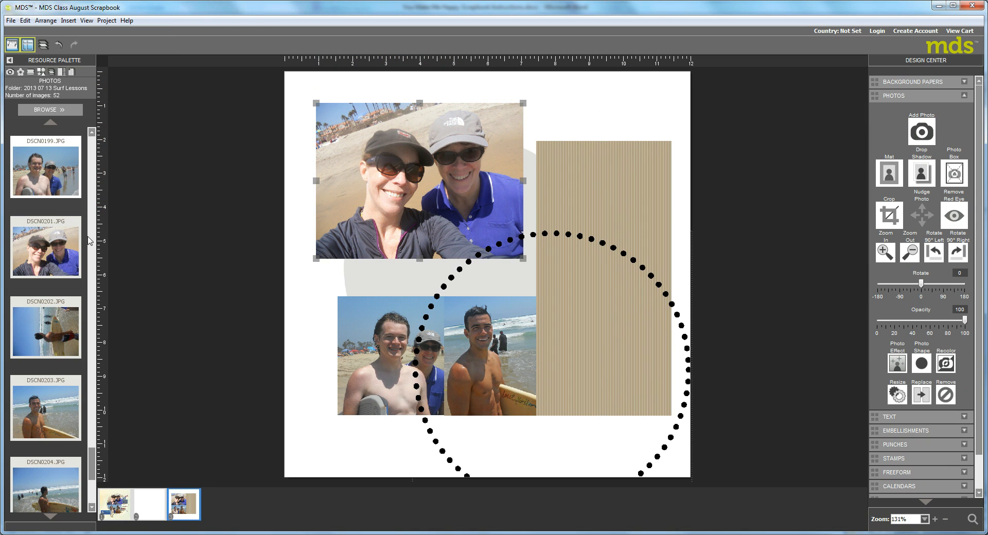
left_click_drag(429, 177, 443, 210)
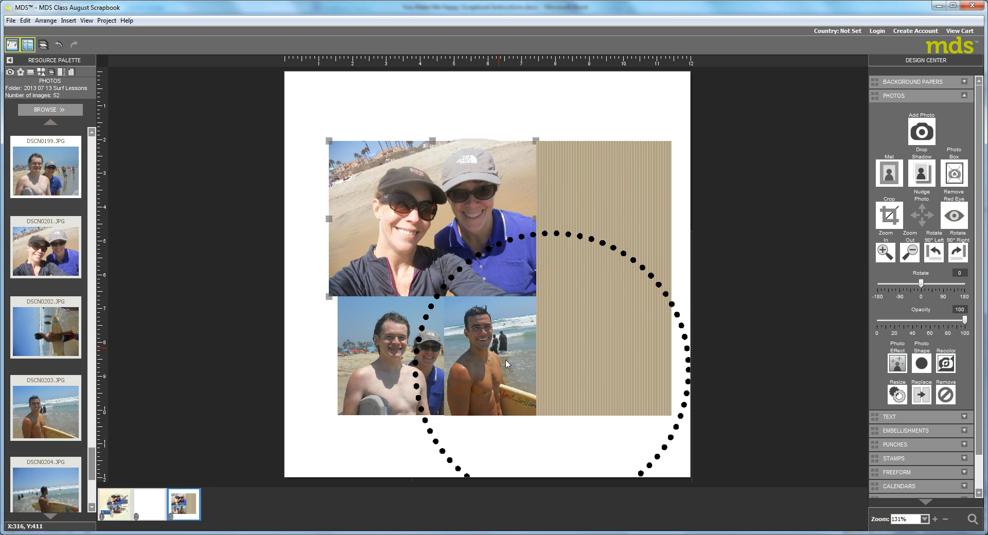
Place the dotted circle over the collage to check how the photos fit inside it, and delete the circle.
left_click_drag(654, 305, 574, 240)
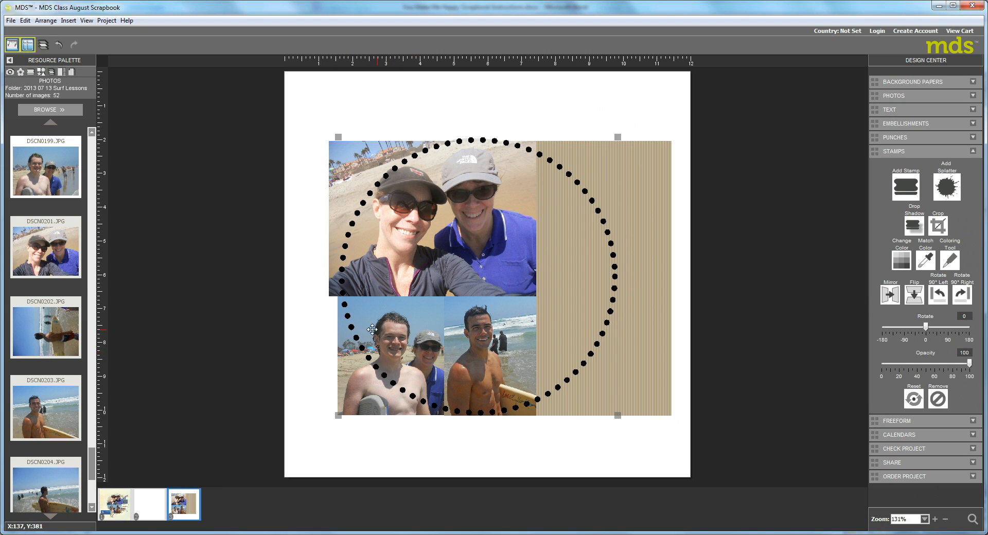
left_click_drag(597, 330, 595, 331)
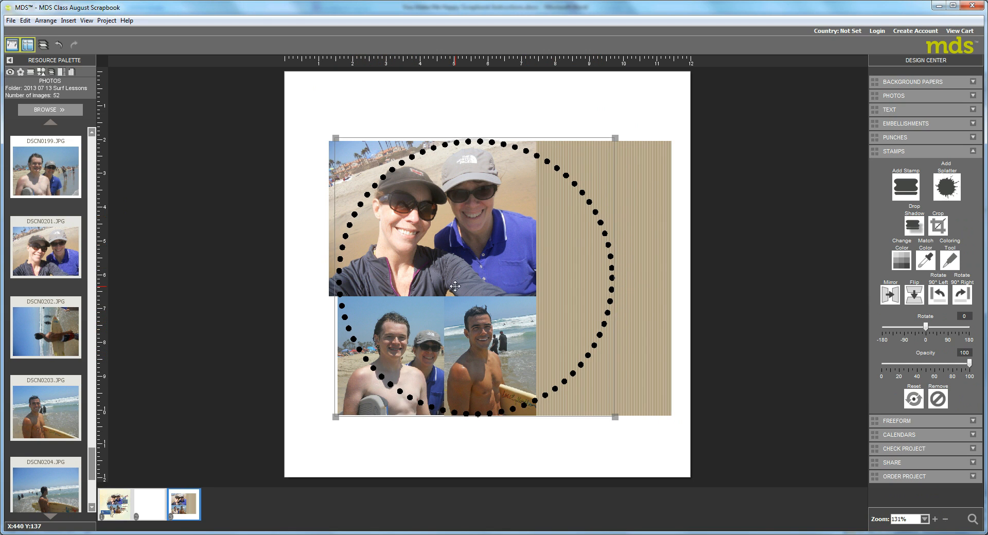
left_click_drag(453, 286, 451, 284)
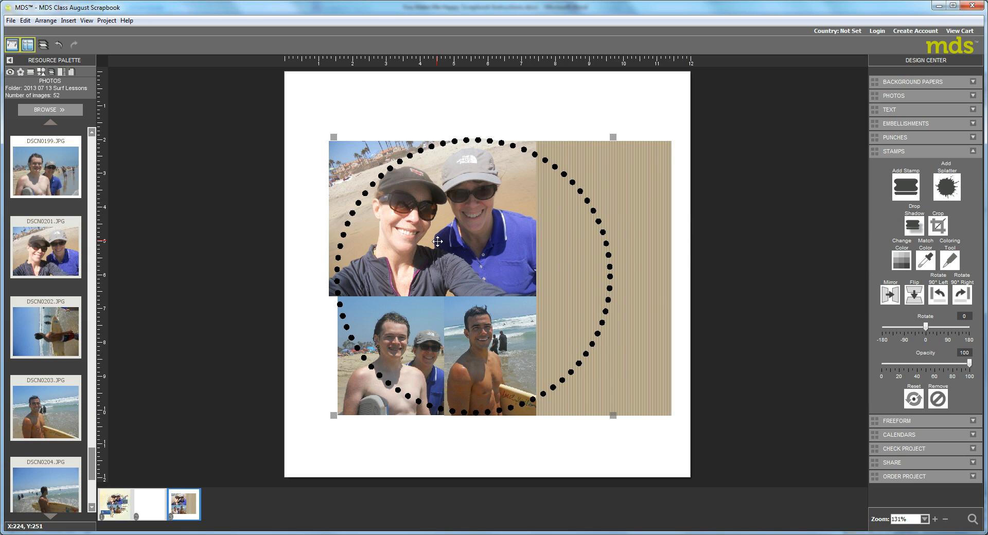
right_click(443, 244)
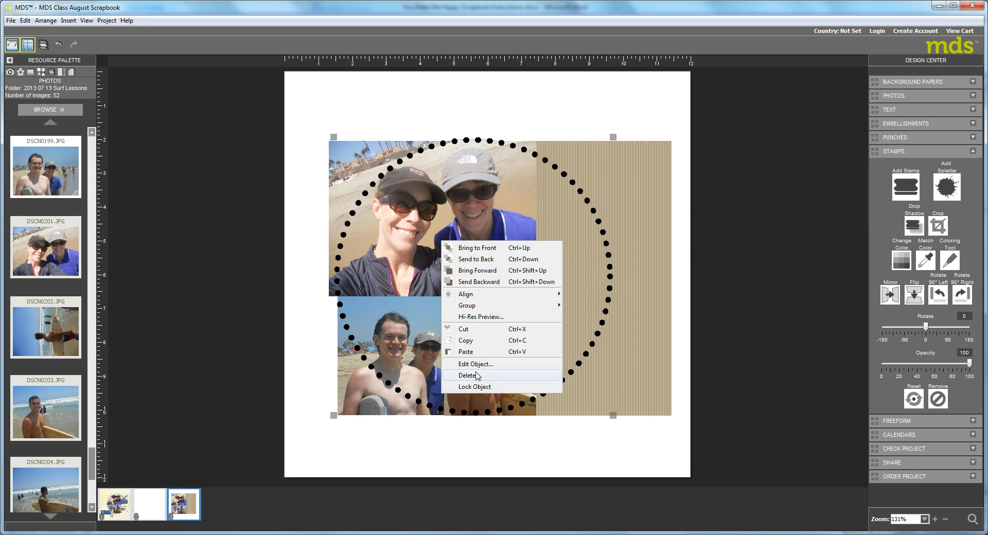
left_click(469, 375)
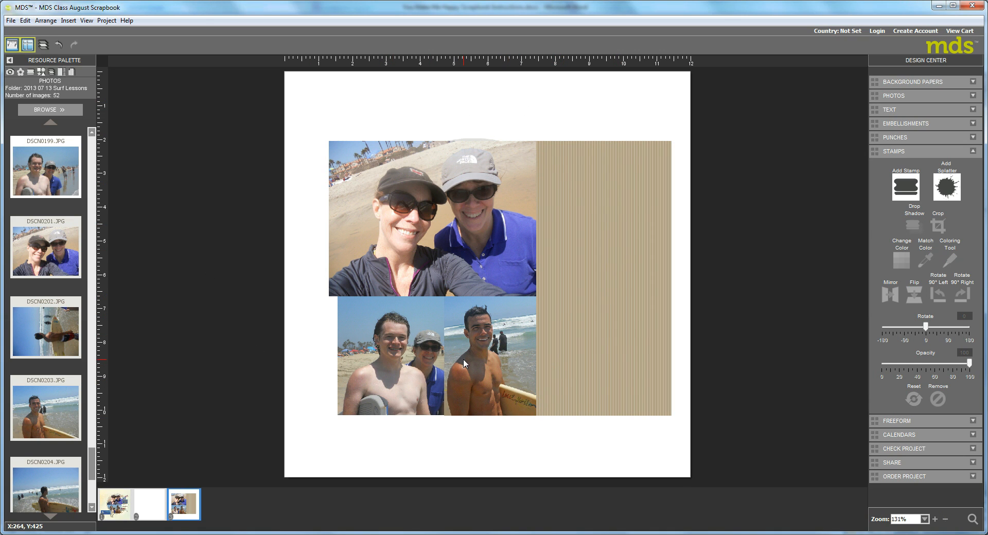
Open the page export wizard, saving the project's changes, and close the wizard without exporting.
left_click(106, 21)
mouse_move(115, 46)
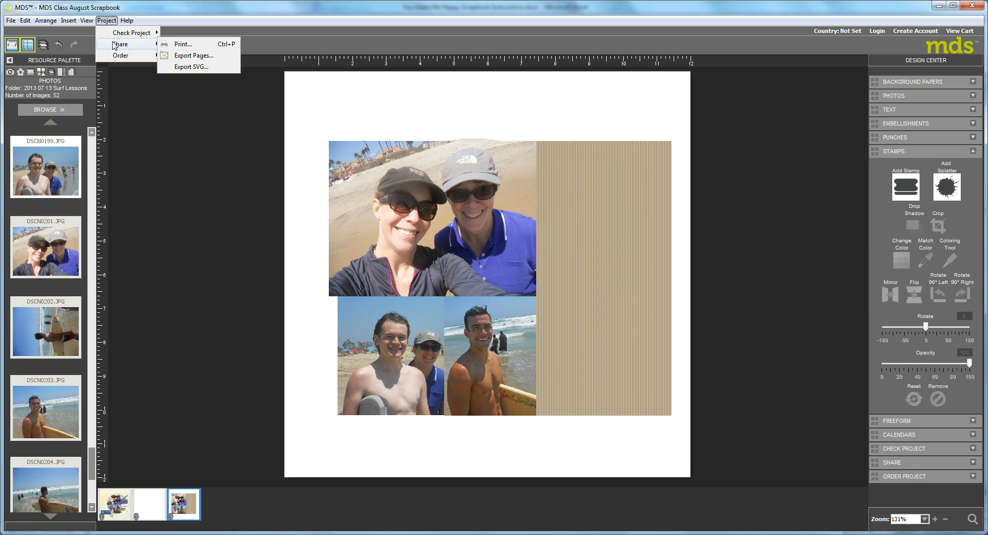
left_click(172, 55)
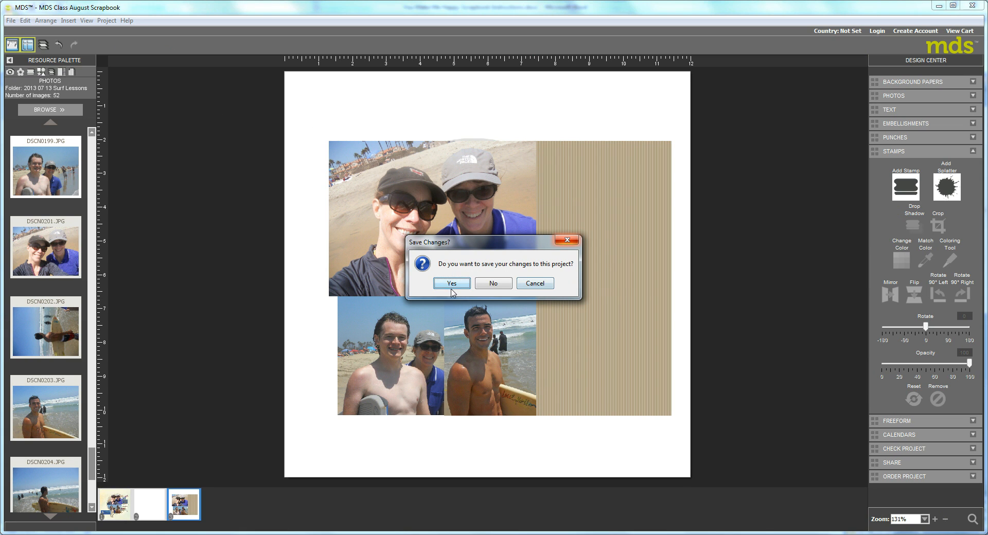
left_click(452, 283)
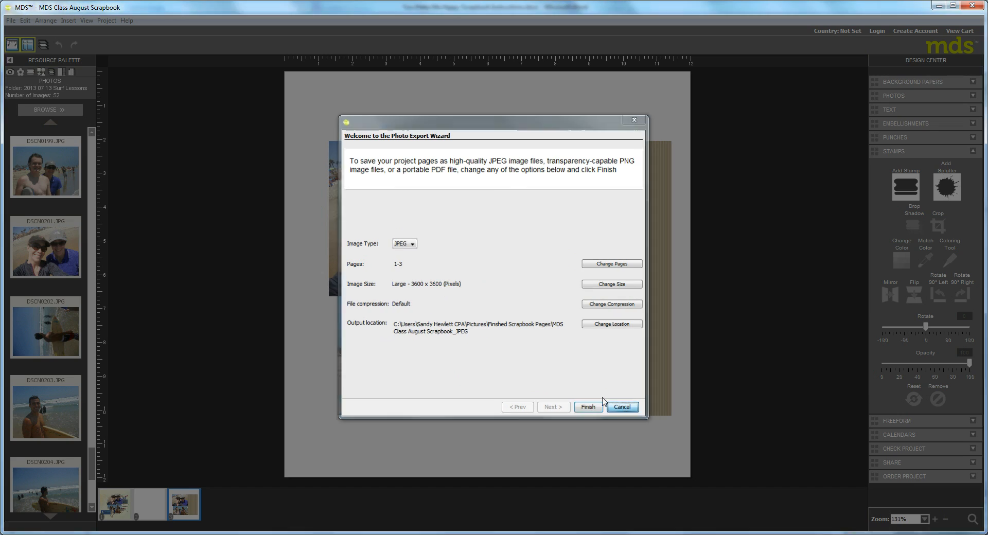
left_click(623, 408)
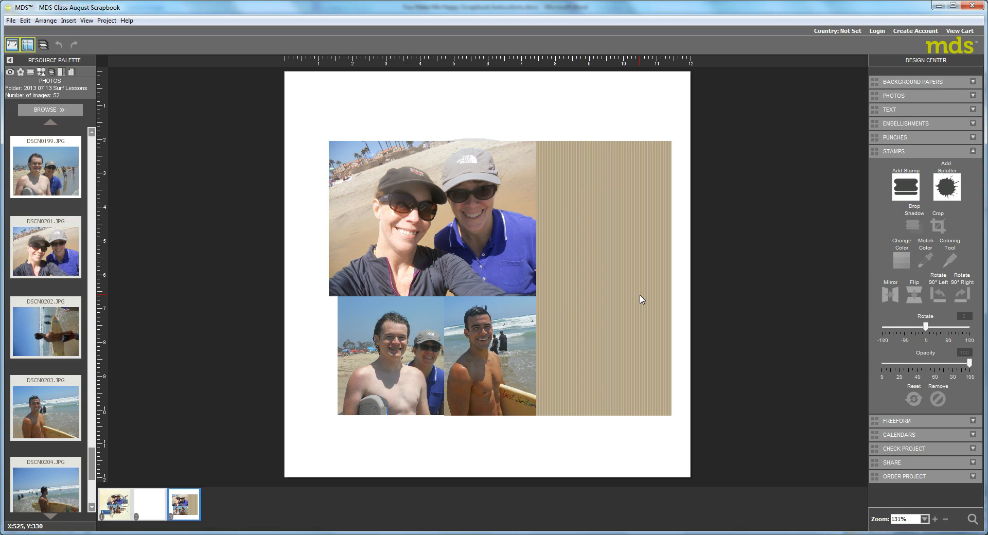
Add a 1.25 Circle Punch to the blank second page, enlarge it to about 8.5 inches across, and center it horizontally.
left_click(144, 512)
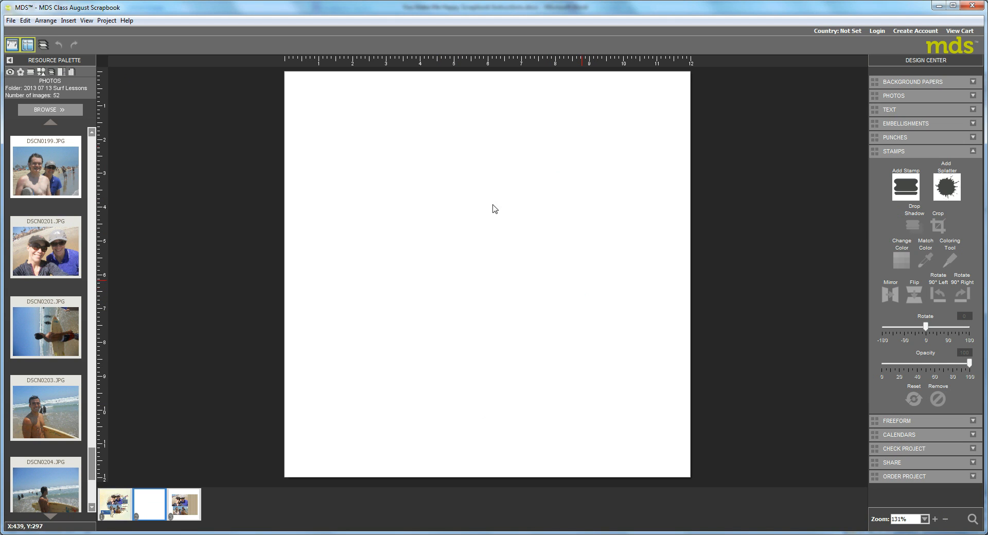
left_click(42, 73)
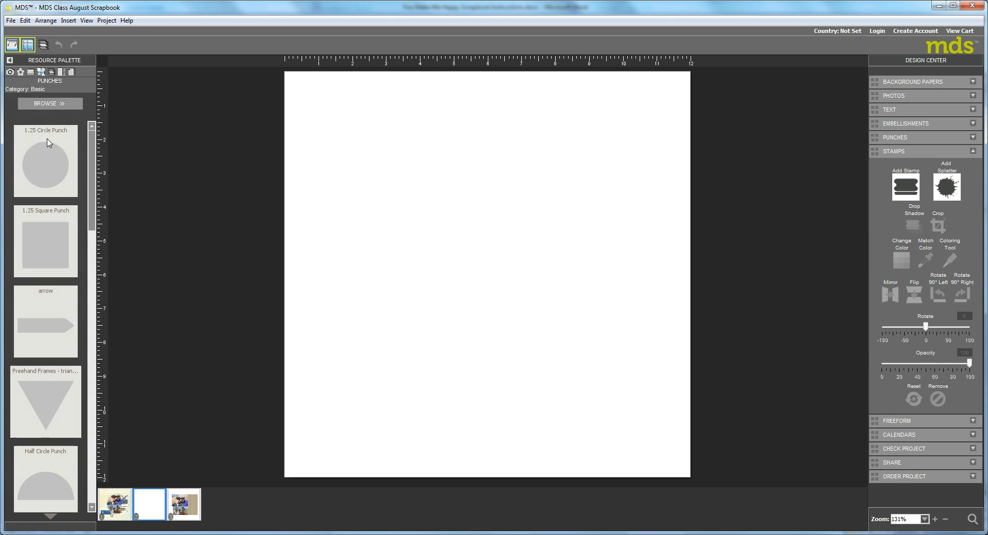
left_click_drag(49, 164, 660, 422)
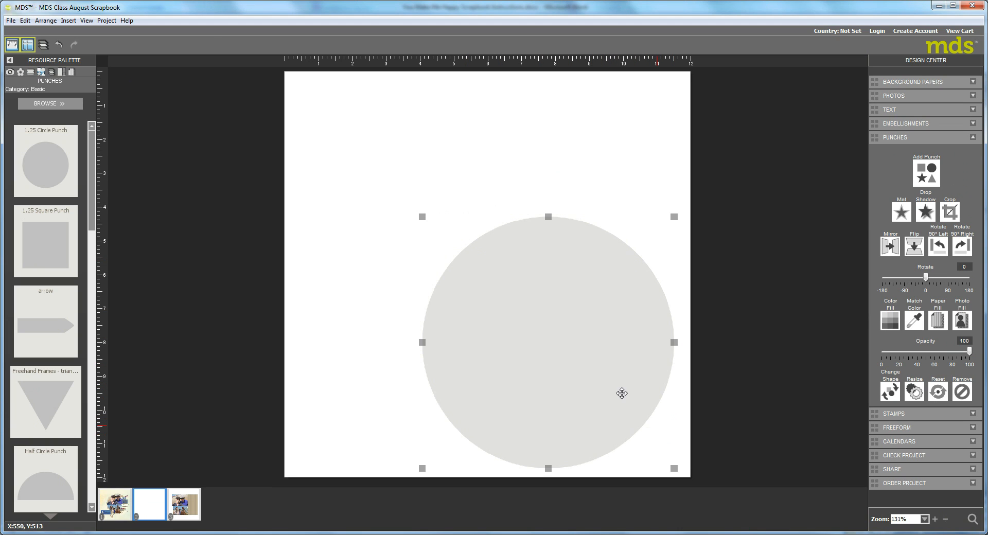
left_click_drag(598, 381, 511, 275)
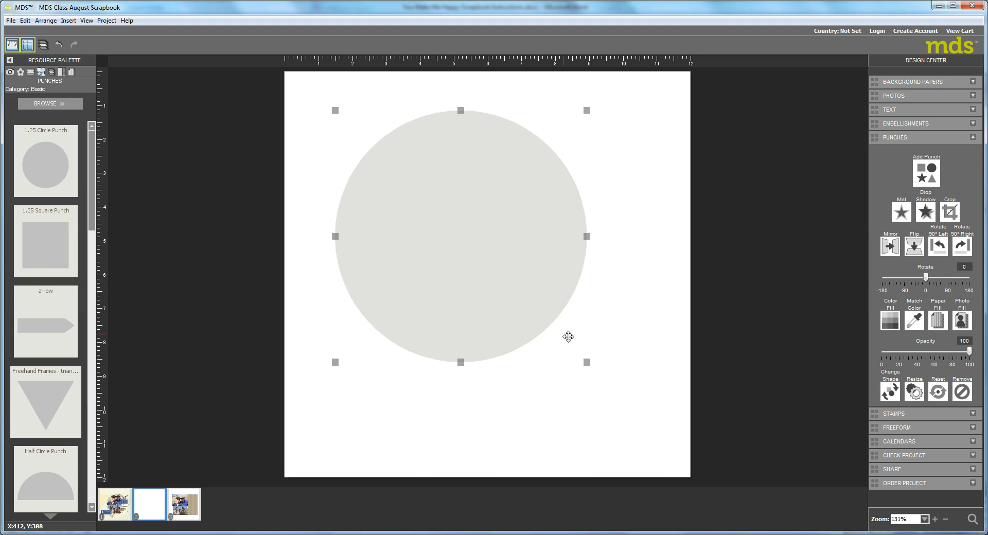
left_click_drag(587, 362, 625, 392)
left_click_drag(549, 335, 554, 342)
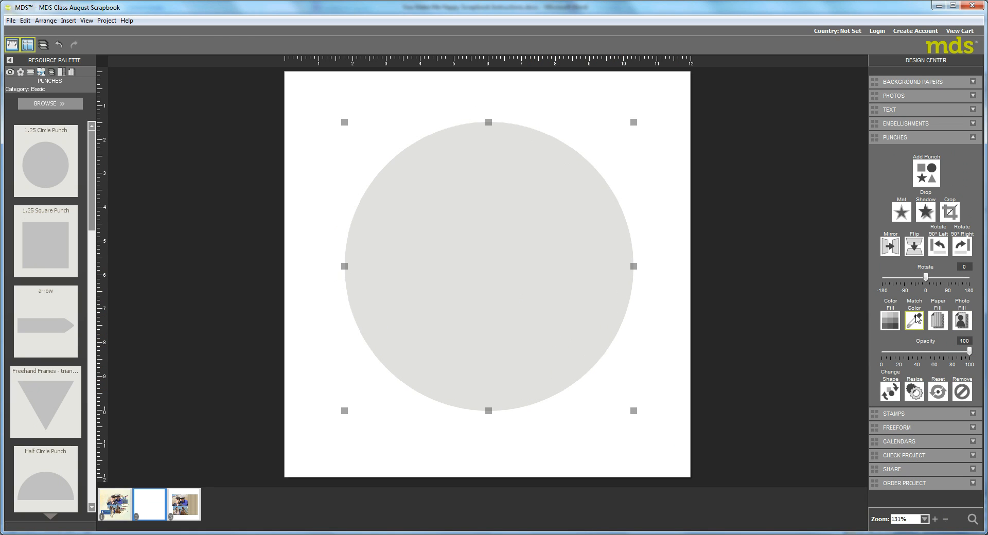
Fill the circle punch with MDS Class August Scrapbook-002.jpg from the MDS Class August Scrapbook_JPEG folder in Finshed Scrapbook Pages.
left_click(962, 321)
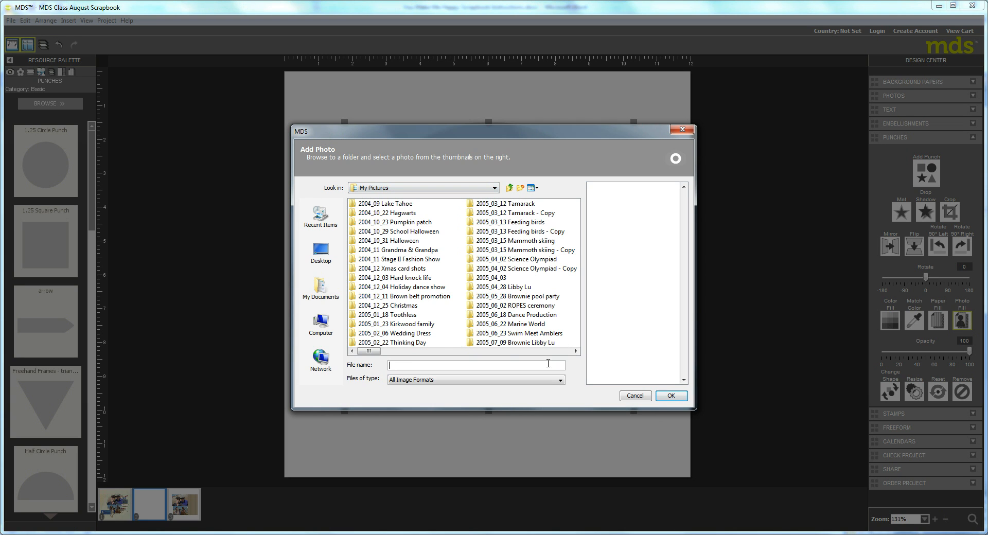
left_click_drag(370, 354, 545, 361)
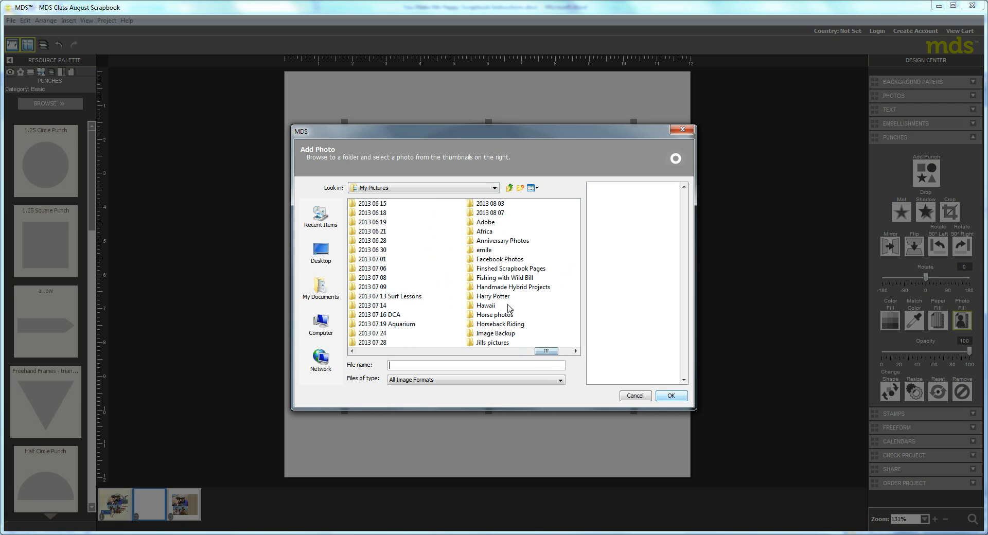
double_click(480, 269)
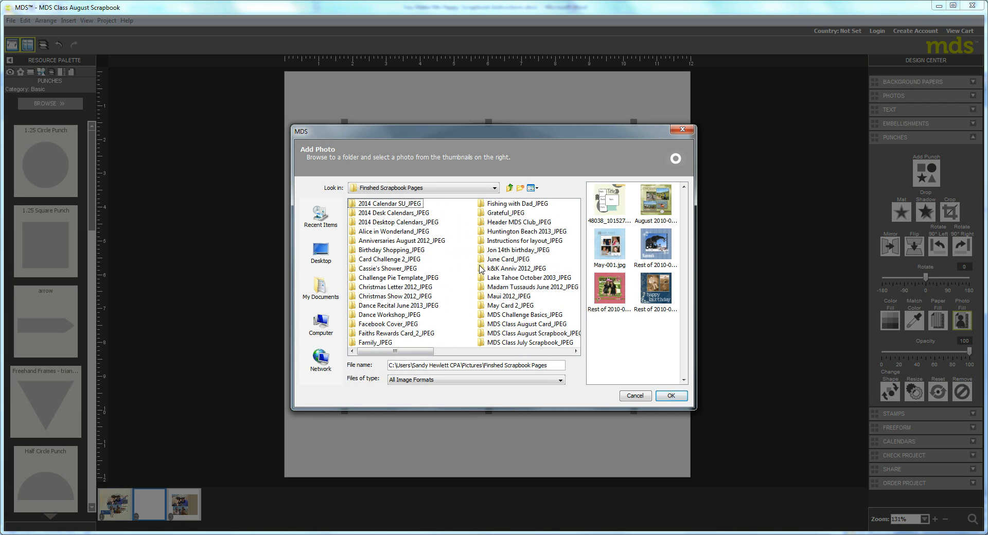
left_click(512, 334)
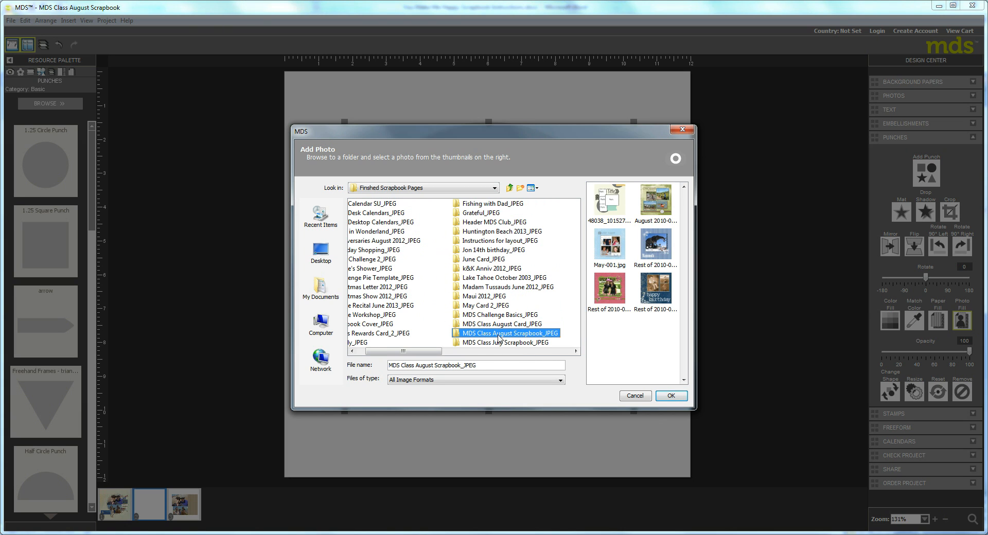
double_click(459, 334)
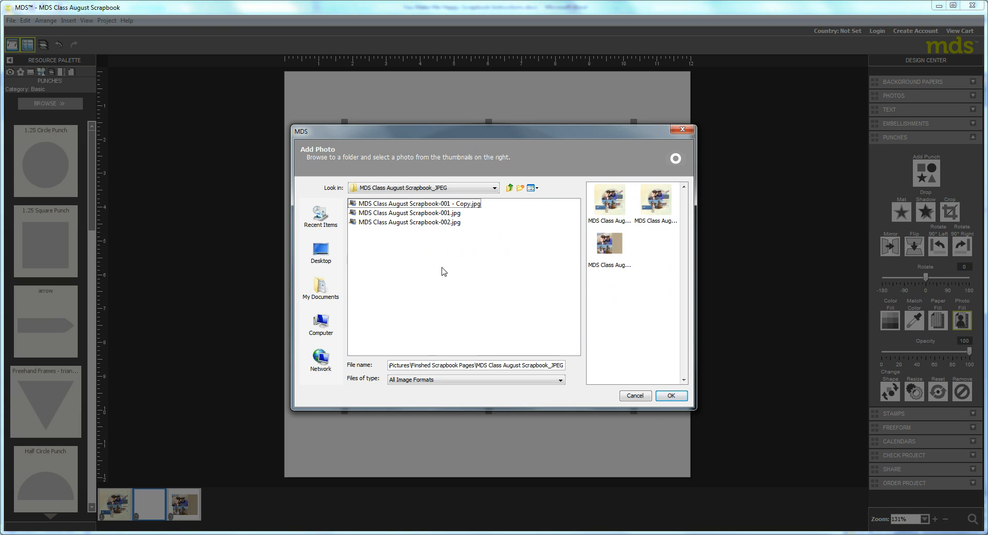
left_click(612, 245)
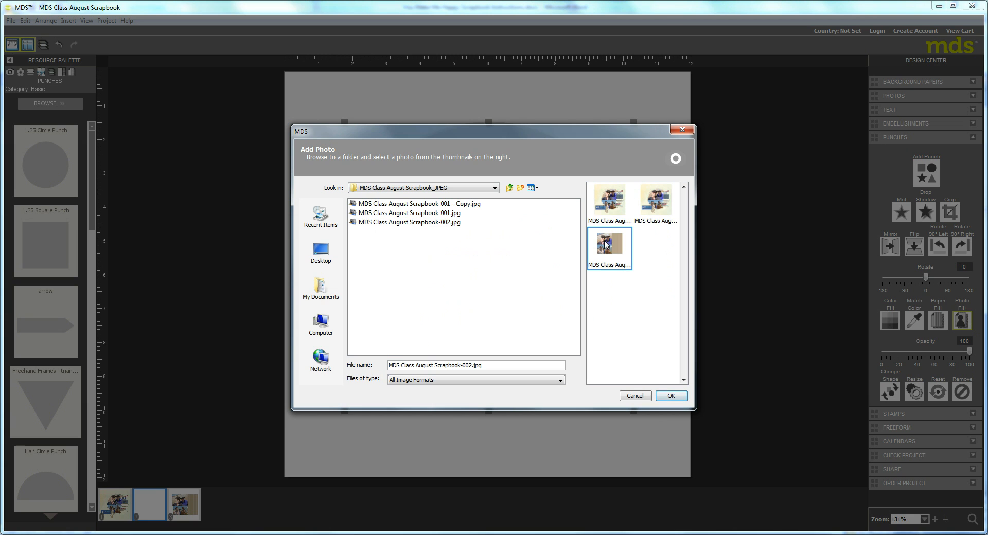
left_click(671, 396)
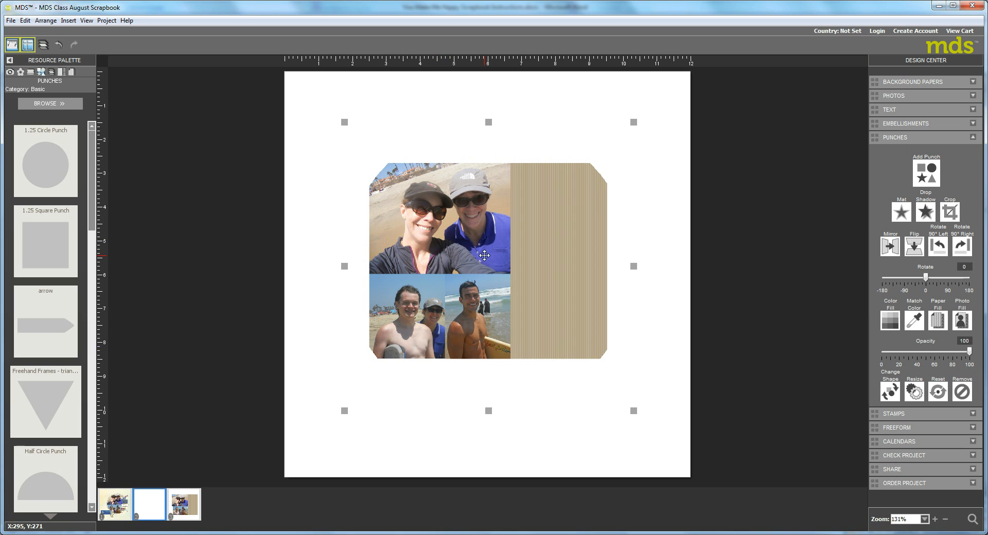
Open the punch's image for editing, enlarge the collage, and shift it so the photos fill most of the circle.
double_click(484, 256)
left_click_drag(497, 264, 477, 237)
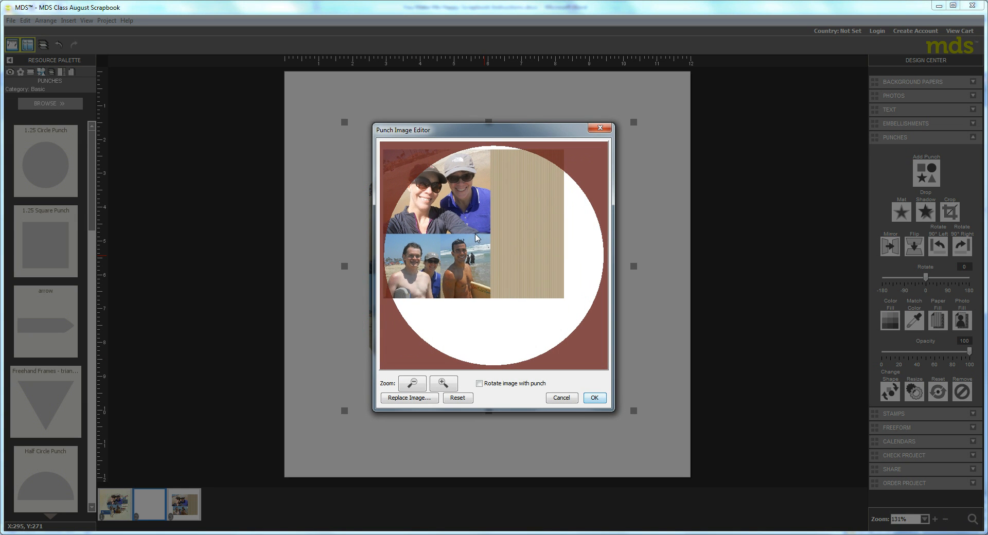
left_click(451, 387)
left_click(450, 387)
left_click(450, 387)
left_click(451, 387)
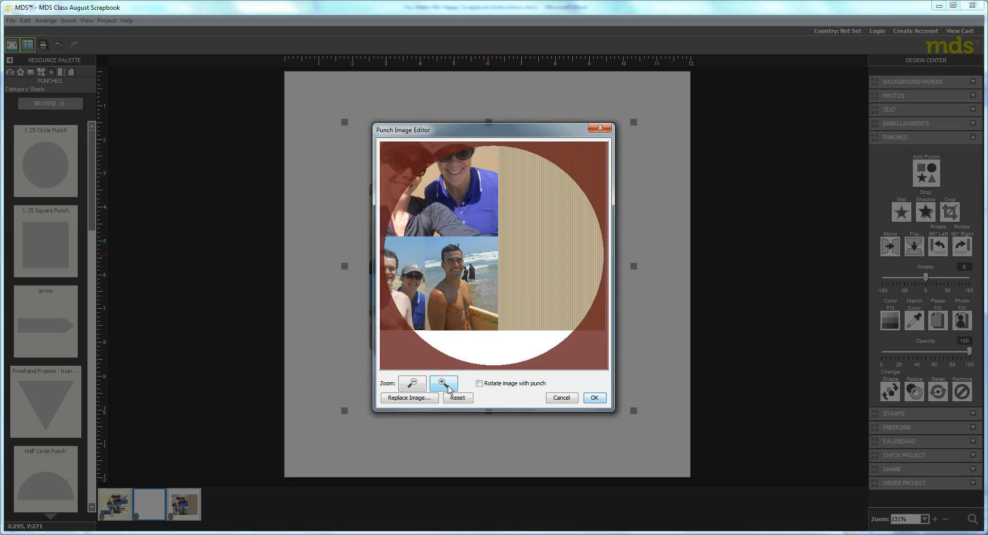
left_click(451, 387)
left_click_drag(487, 293, 496, 342)
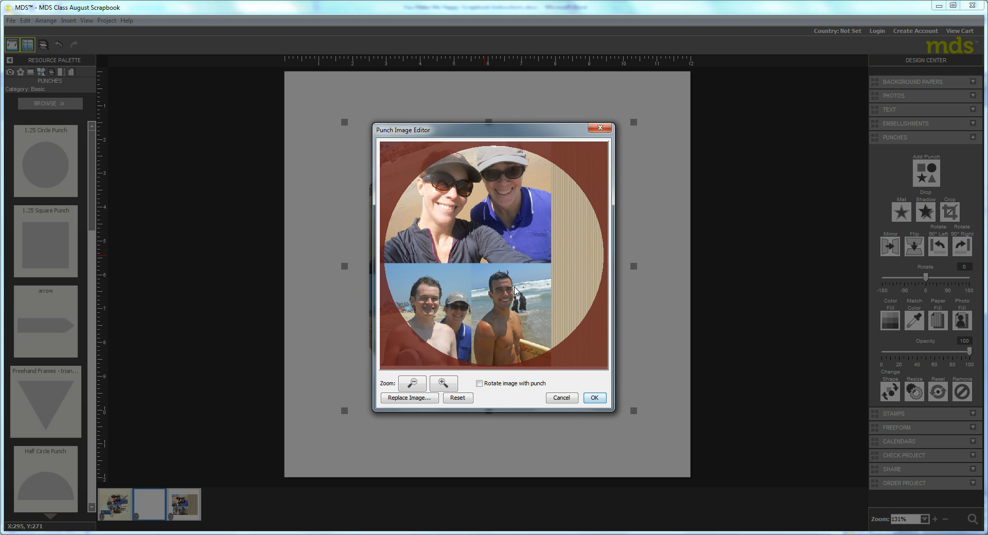
Fine-tune the collage's zoom and position so it covers the whole circle with striped paper along one side, and apply the crop.
left_click(414, 388)
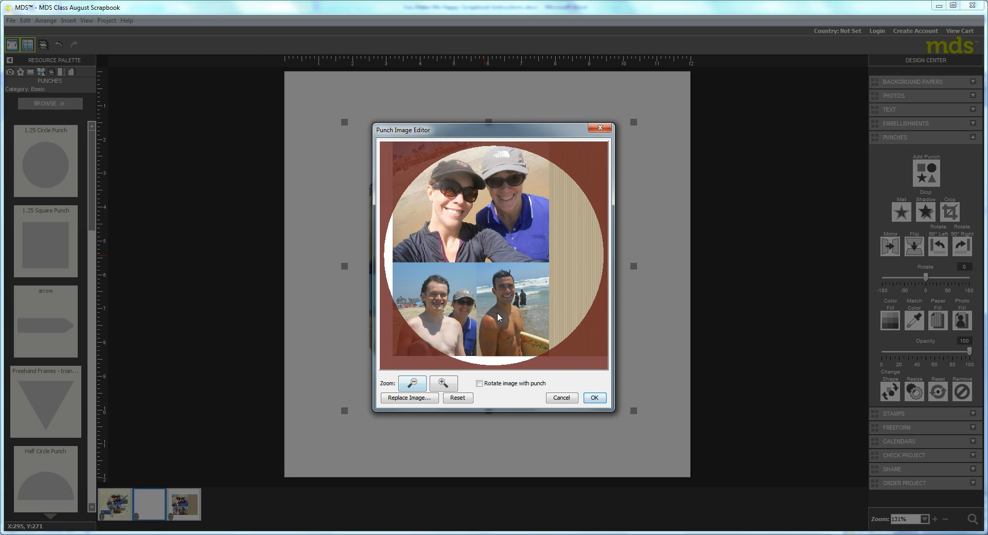
left_click_drag(497, 313, 487, 319)
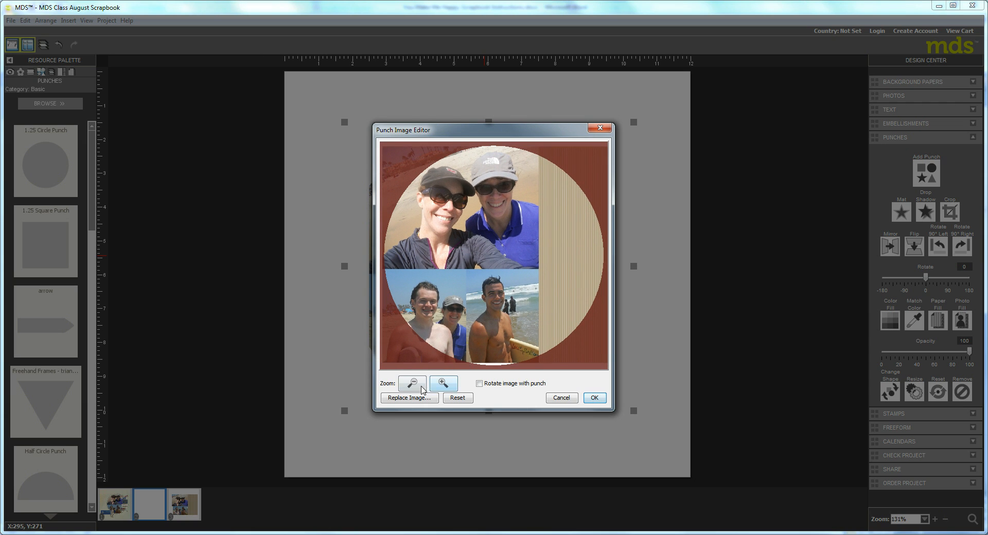
left_click(453, 386)
left_click_drag(507, 325, 516, 321)
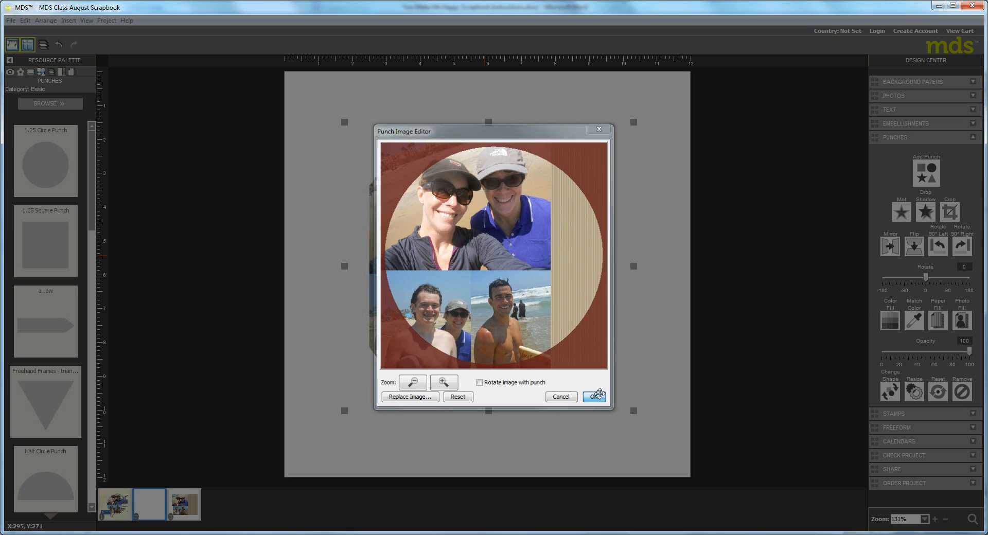
left_click(595, 399)
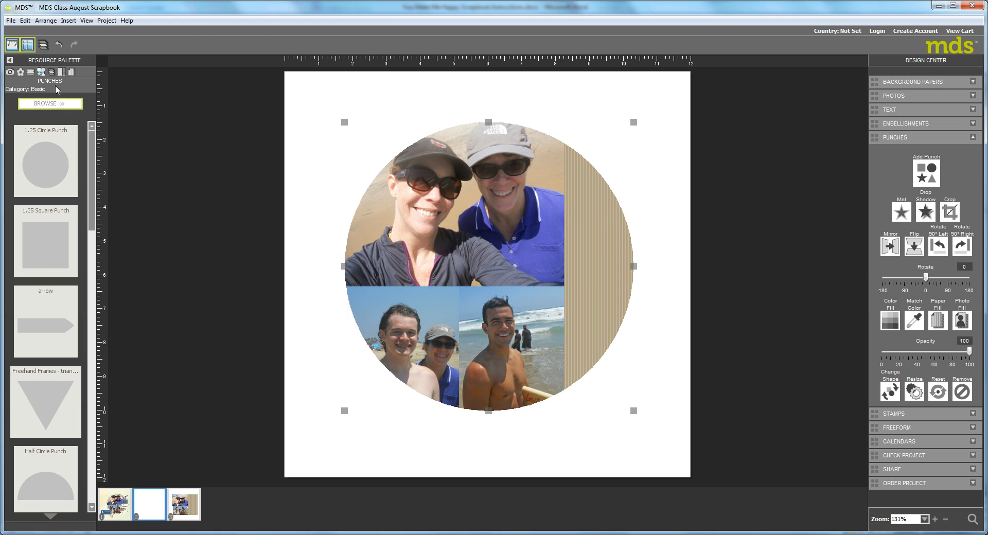
Try Very Vanilla card stock as a page layer, delete it, and apply the same paper as the full page background.
left_click(72, 74)
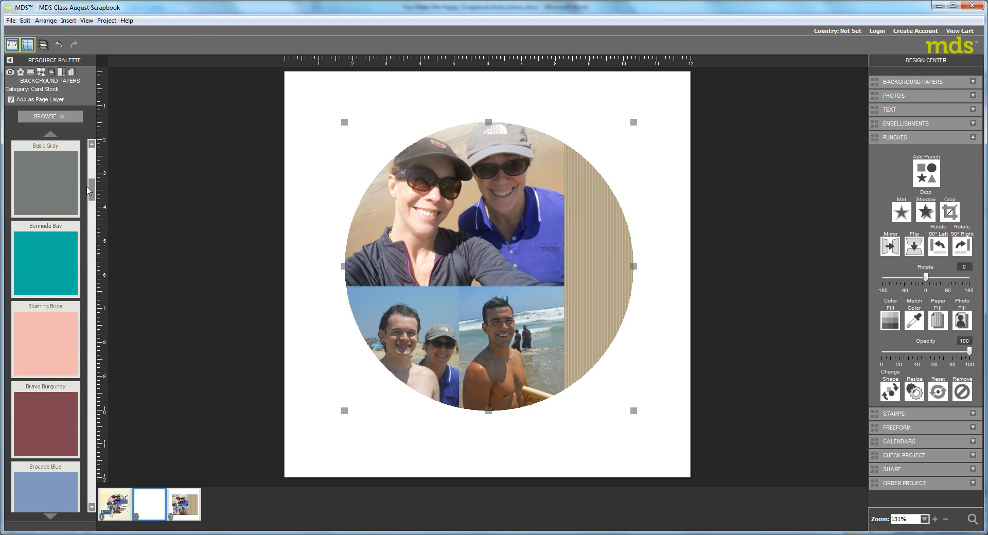
scroll(23, 225, "down", 10)
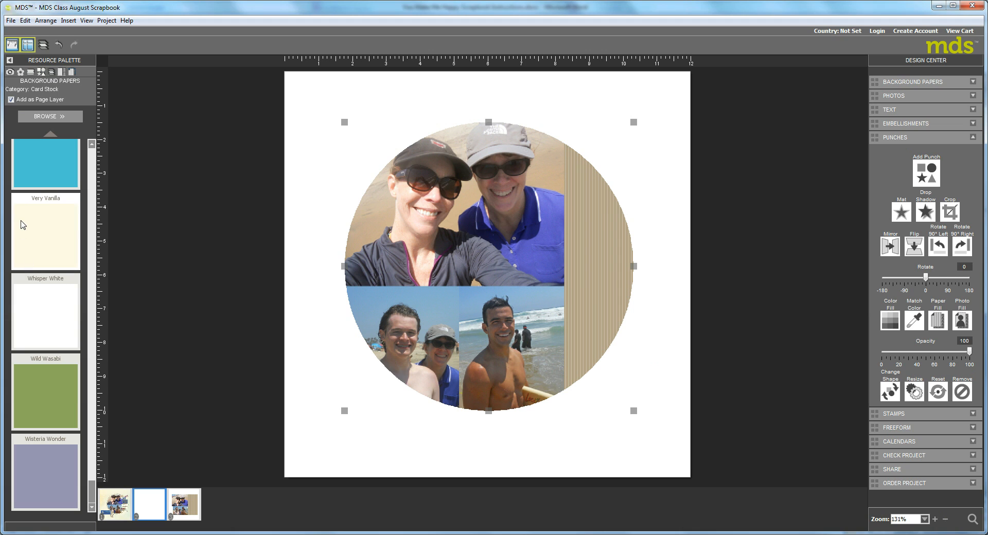
left_click_drag(28, 222, 344, 153)
right_click(344, 148)
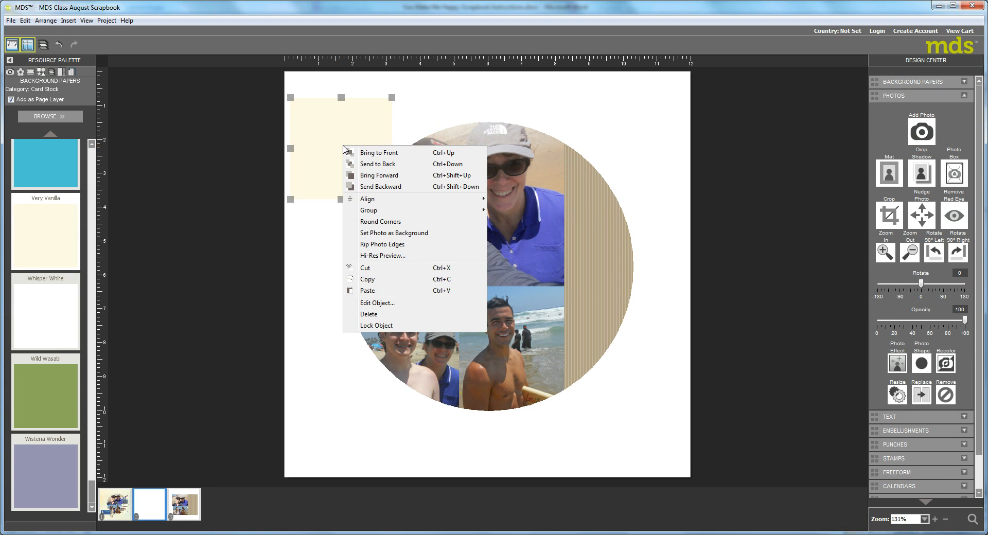
left_click(367, 314)
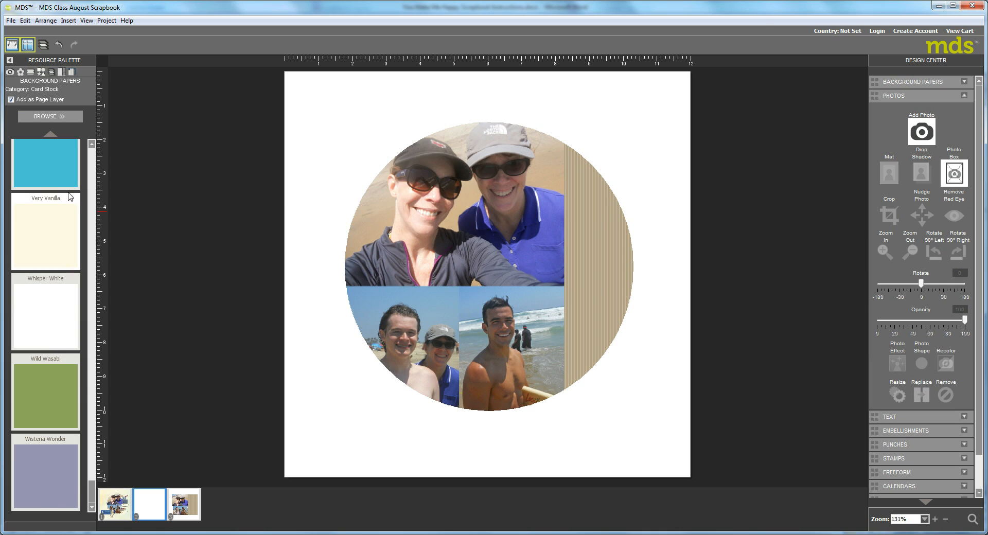
left_click(11, 100)
left_click_drag(28, 231, 336, 146)
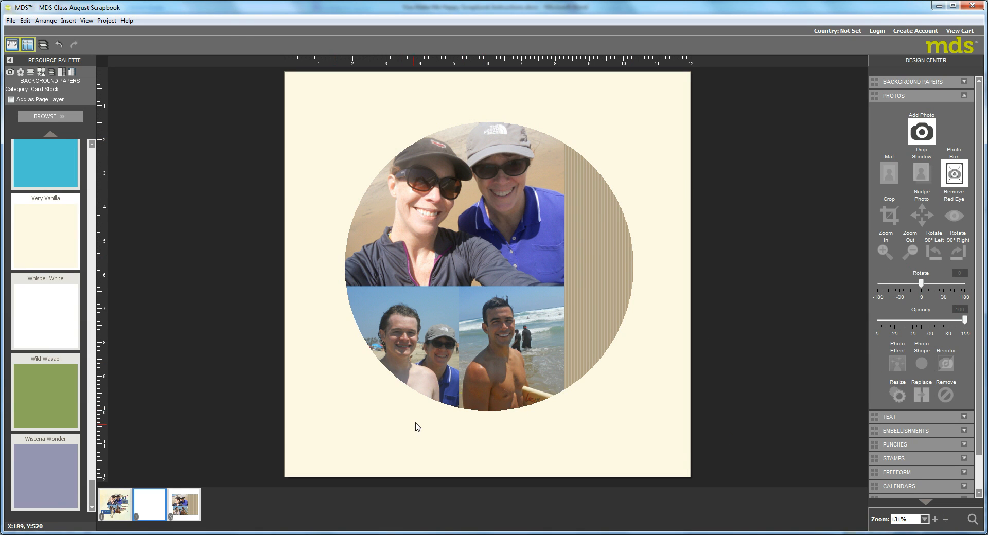
Move the photo-filled circle punch slightly down toward the vertical center of the page.
left_click(498, 278)
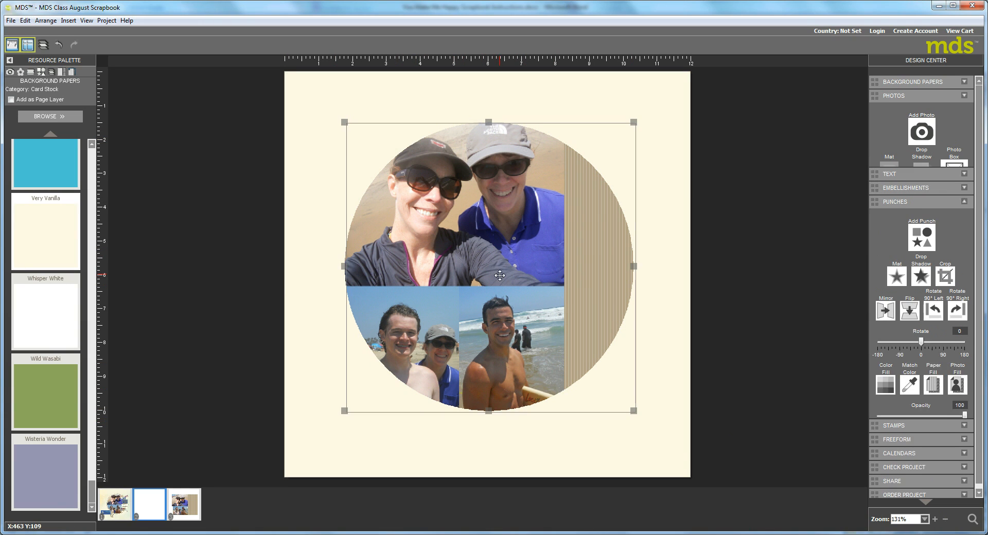
left_click_drag(496, 274, 494, 280)
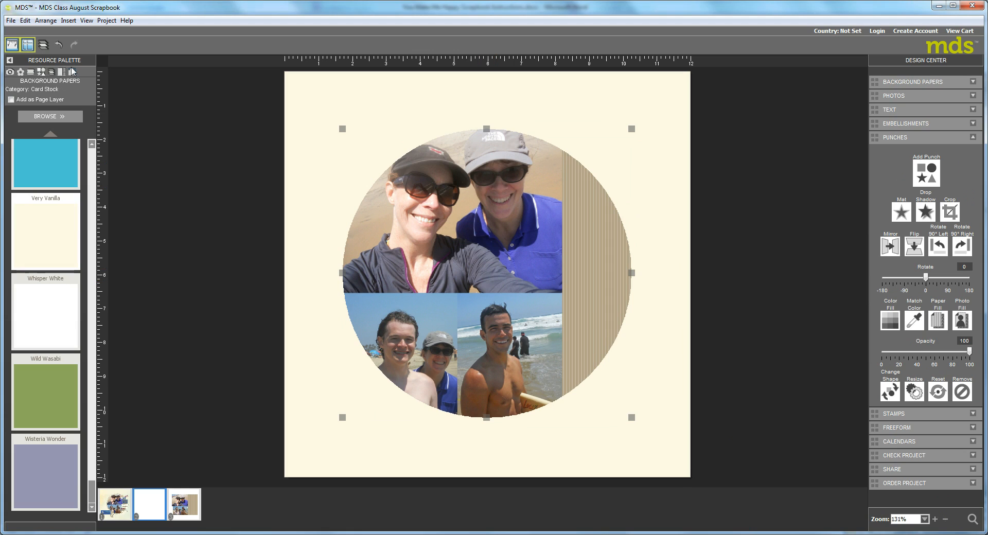
Load the Back to School - embellishments category and find its grunge embellishments.
left_click(21, 73)
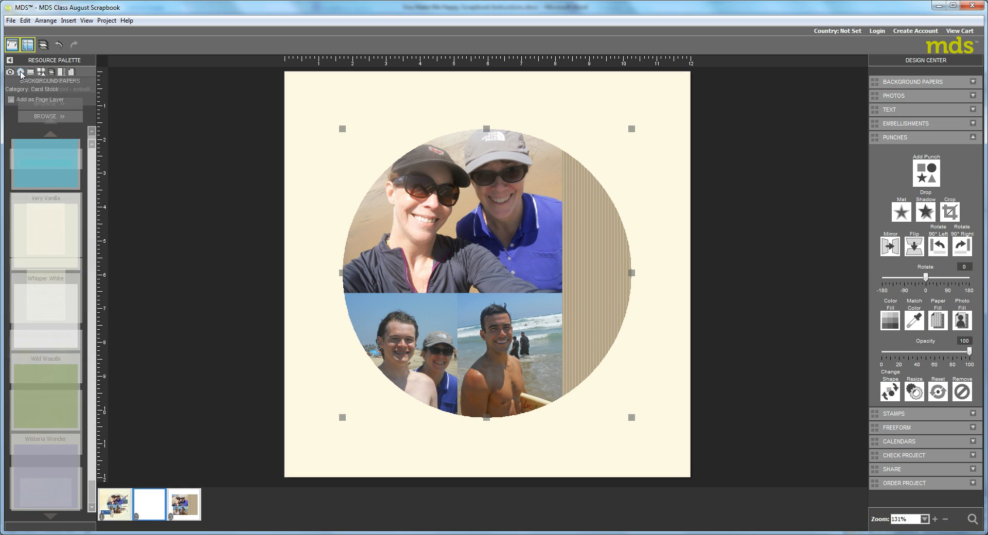
left_click(49, 104)
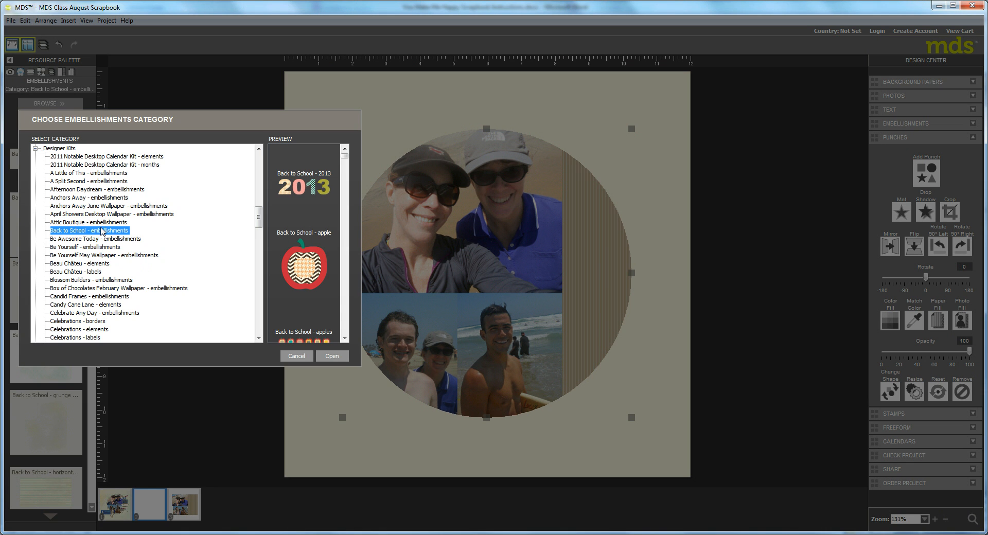
left_click(332, 356)
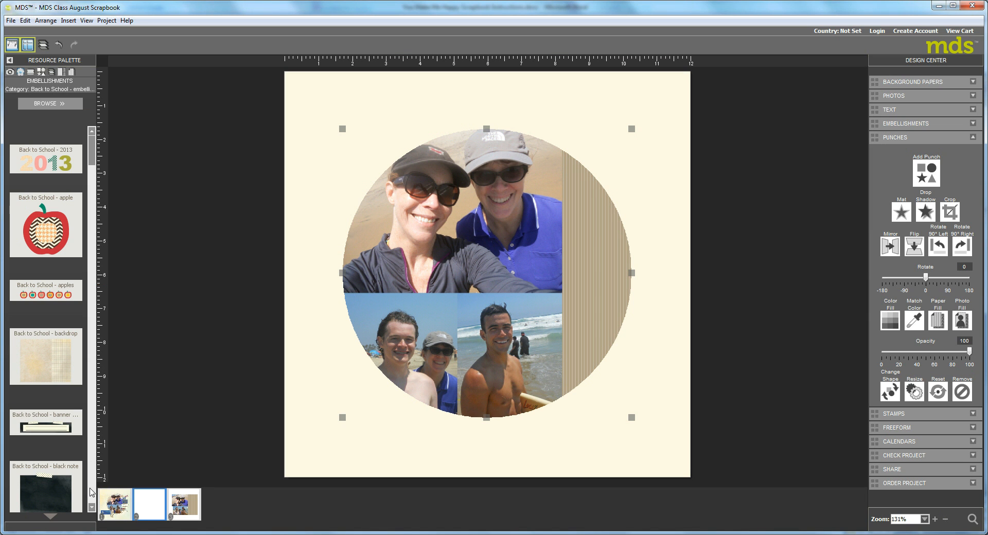
left_click(91, 492)
left_click(92, 493)
left_click(92, 494)
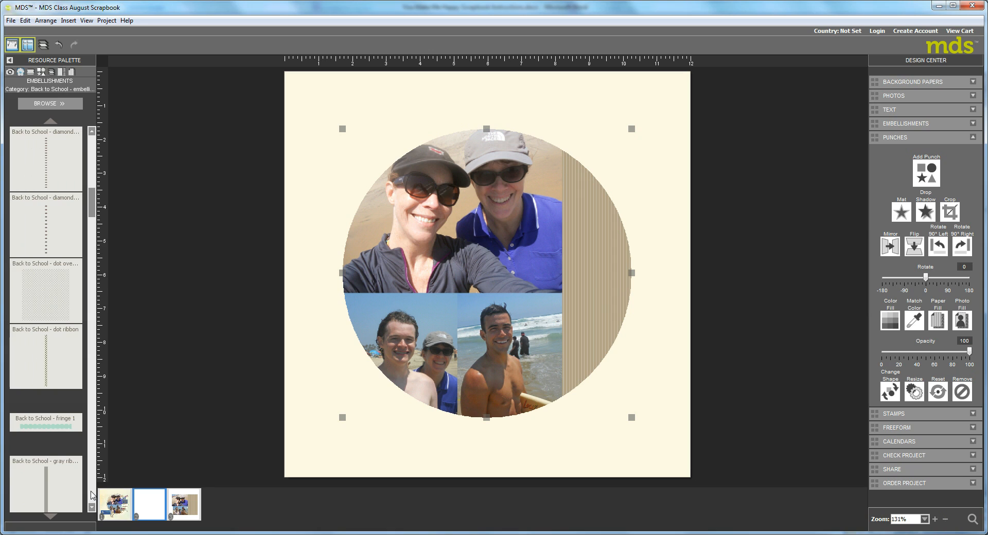
left_click(90, 494)
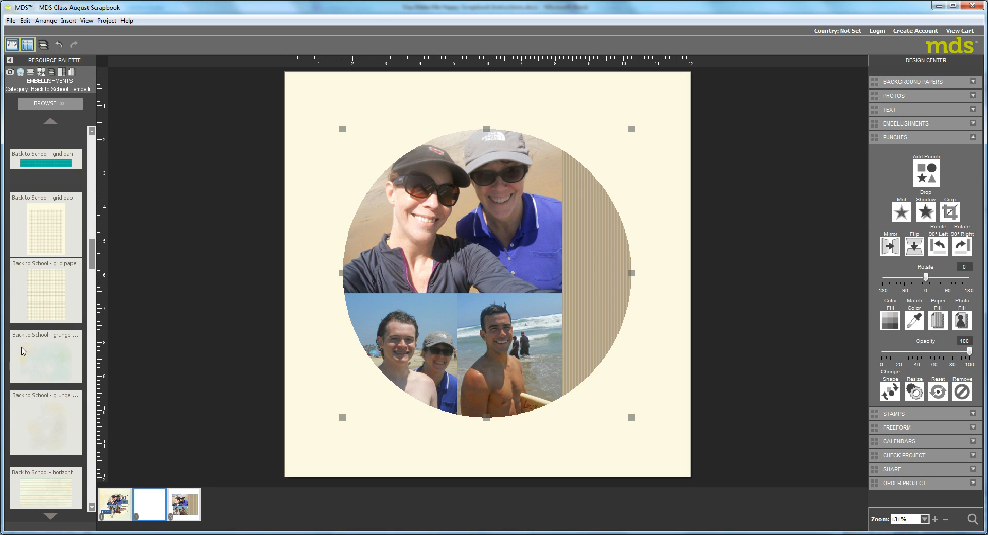
Place the pale green and yellow grunge embellishment from the page's upper-left corner, enlarge it to cover the page, and send it behind the punch.
left_click_drag(41, 363, 439, 201)
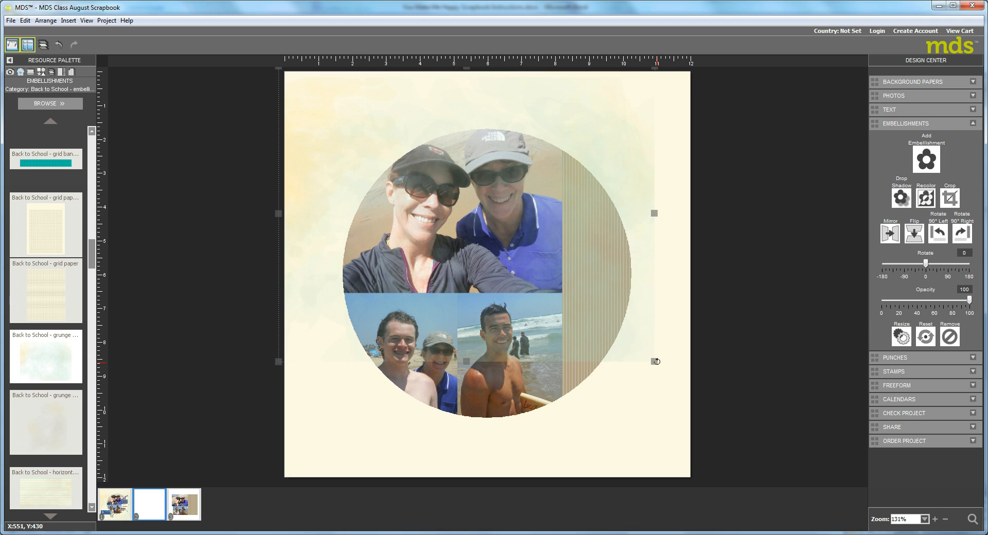
left_click_drag(652, 361, 763, 480)
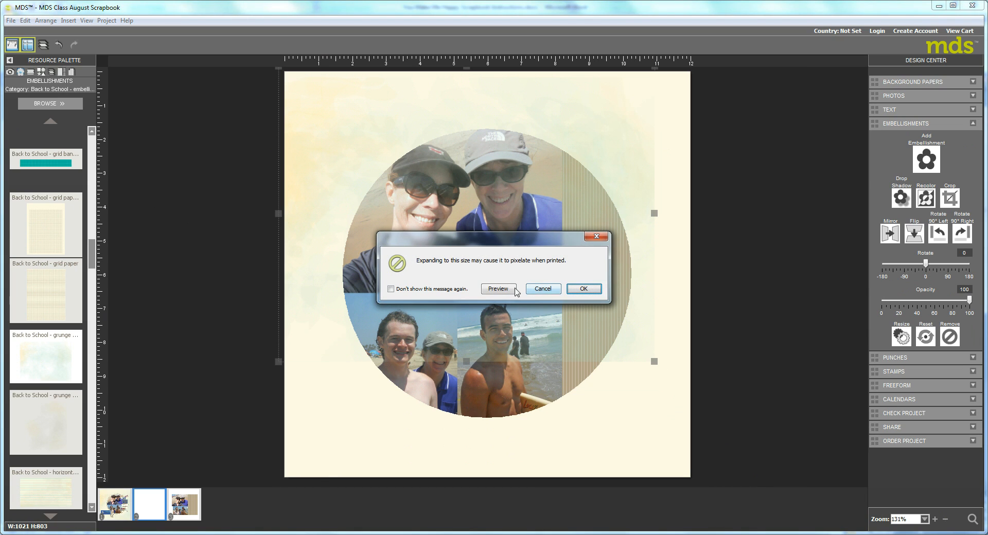
left_click(584, 289)
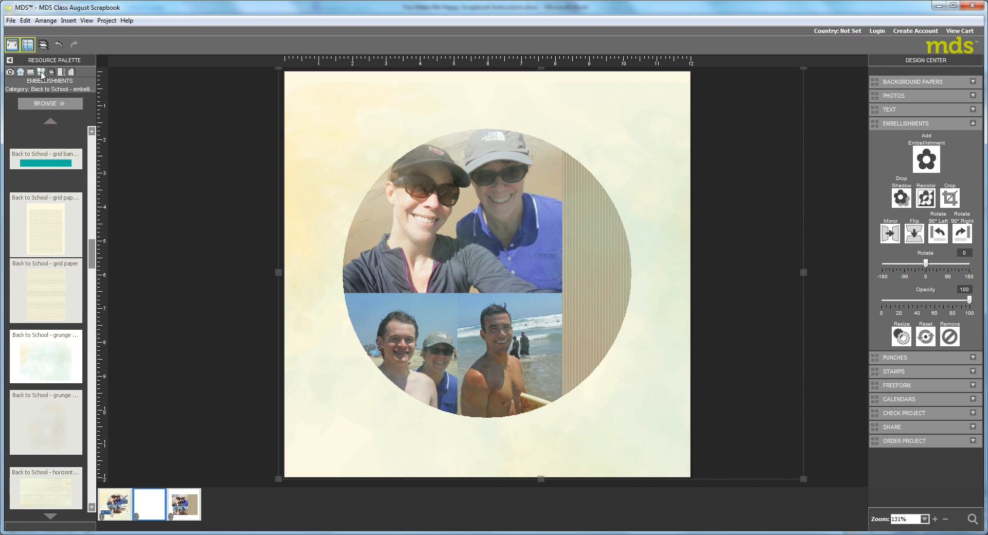
left_click(44, 45)
left_click(75, 89)
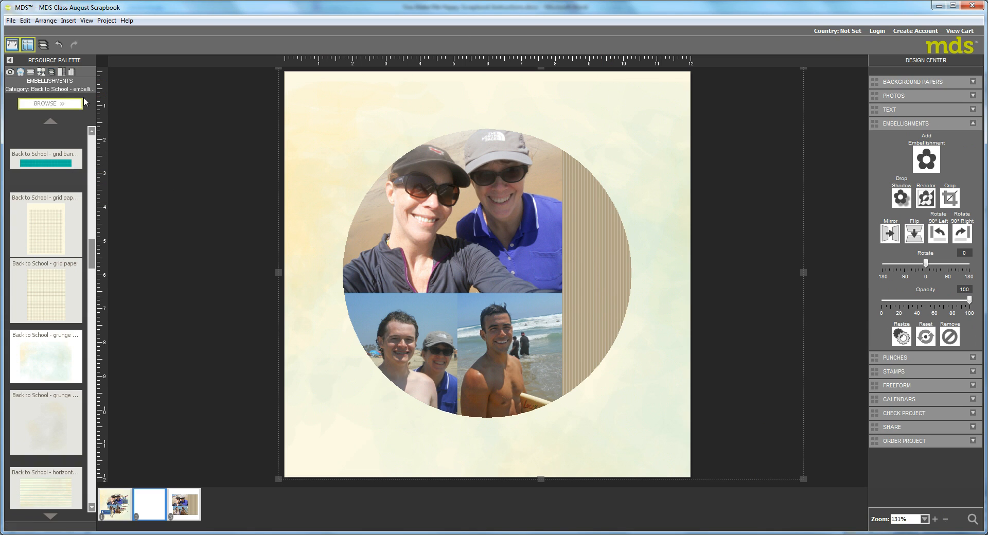
Add the dotted circle stamp from Enjoy Every Moment and enlarge it to about 9 inches, slightly wider than the circle punch.
left_click(30, 73)
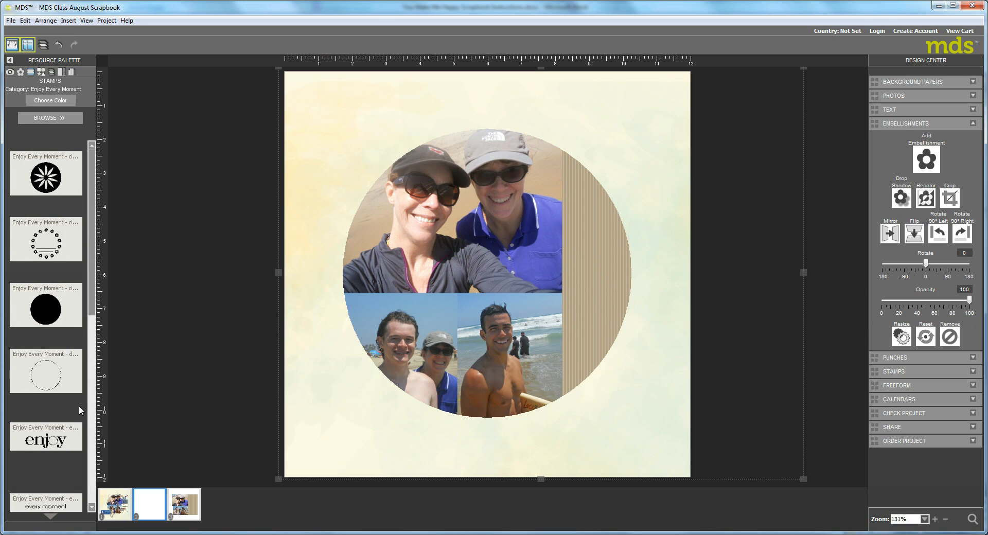
left_click_drag(39, 383, 561, 309)
left_click_drag(617, 408, 641, 417)
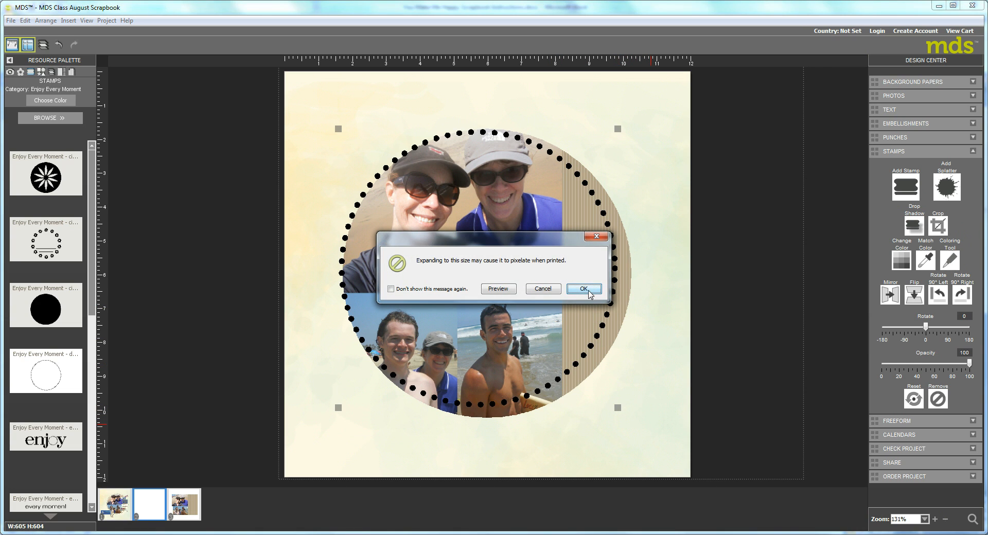
left_click(586, 289)
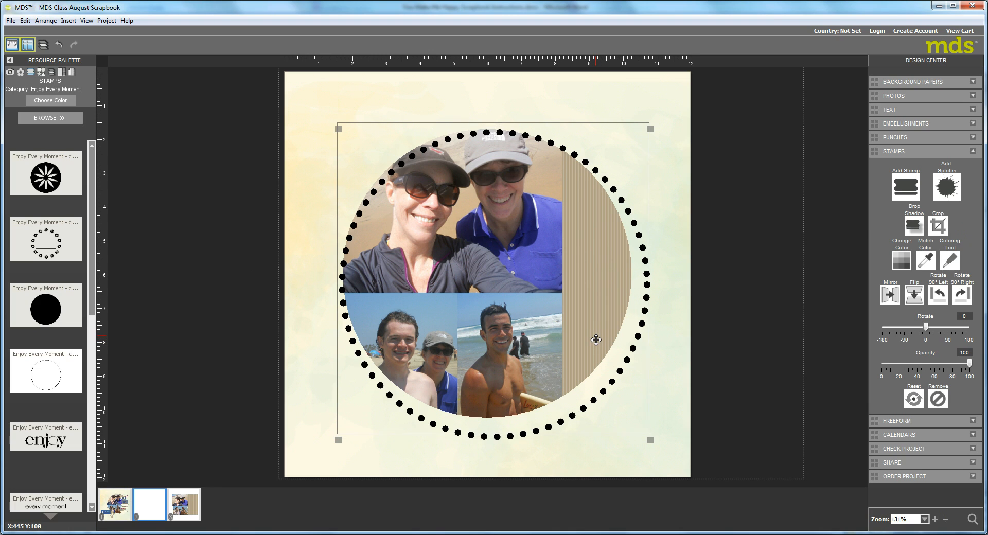
Nudge the dotted circle stamp upward until it frames the circle punch evenly above and below.
key("Up")
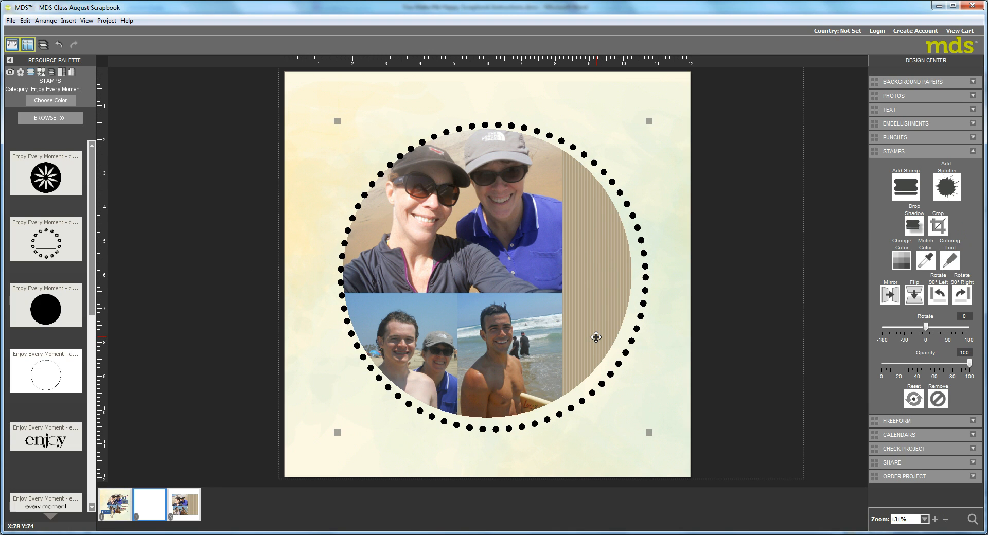
key("Up")
key("Up")
key("Up")
key("Up")
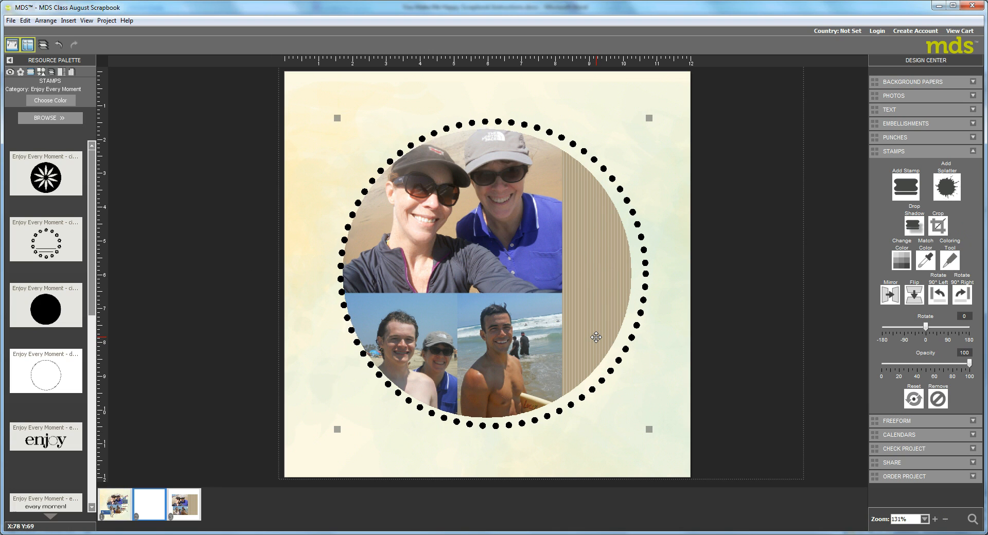
Nudge the dotted circle stamp left until it frames the circle punch evenly on both sides.
key("Left")
key("Left")
key("Left")
key("Left")
key("Left")
key("Left")
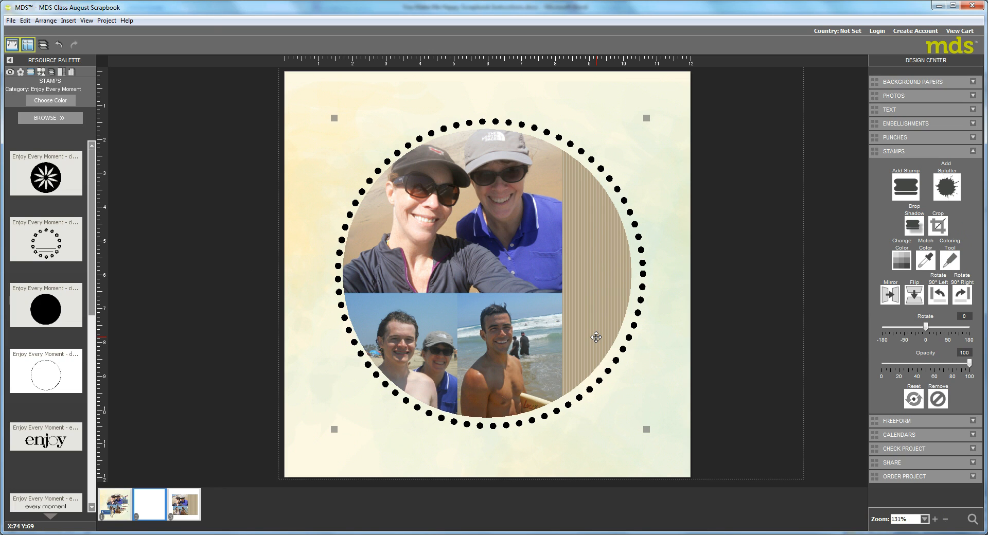
key("Left")
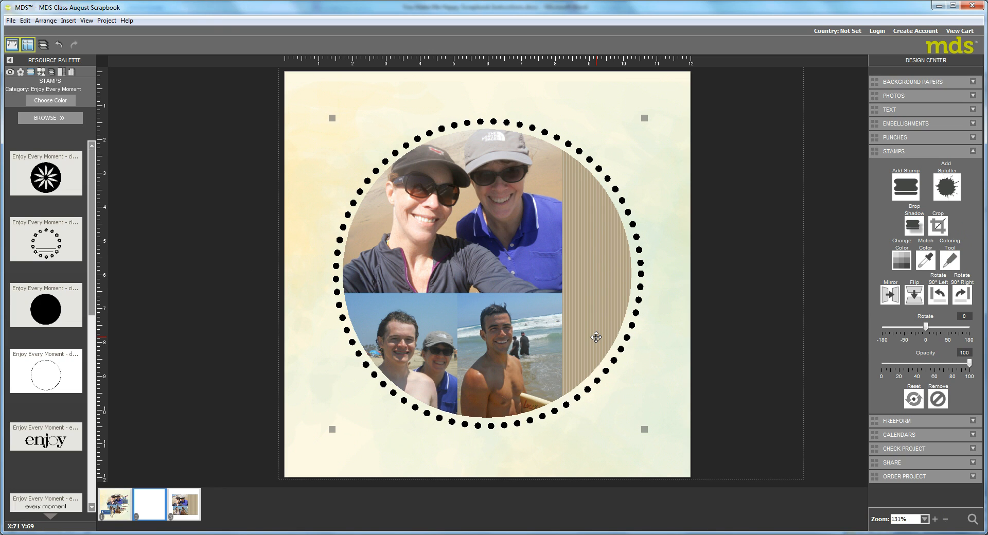
Recolor the dotted circle stamp to the light tan Stampin' Up! color and reorder its layer beneath the circle punch.
left_click(903, 254)
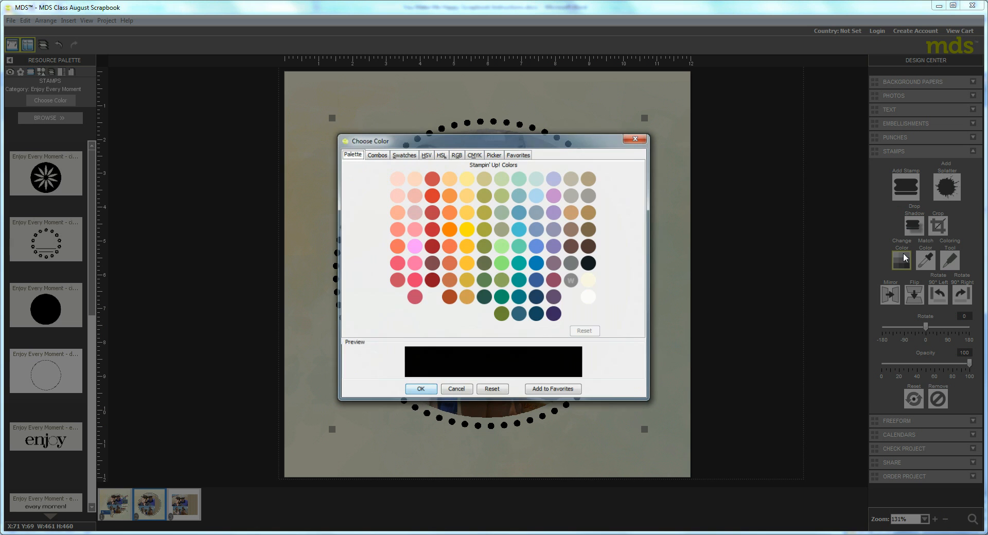
left_click(590, 179)
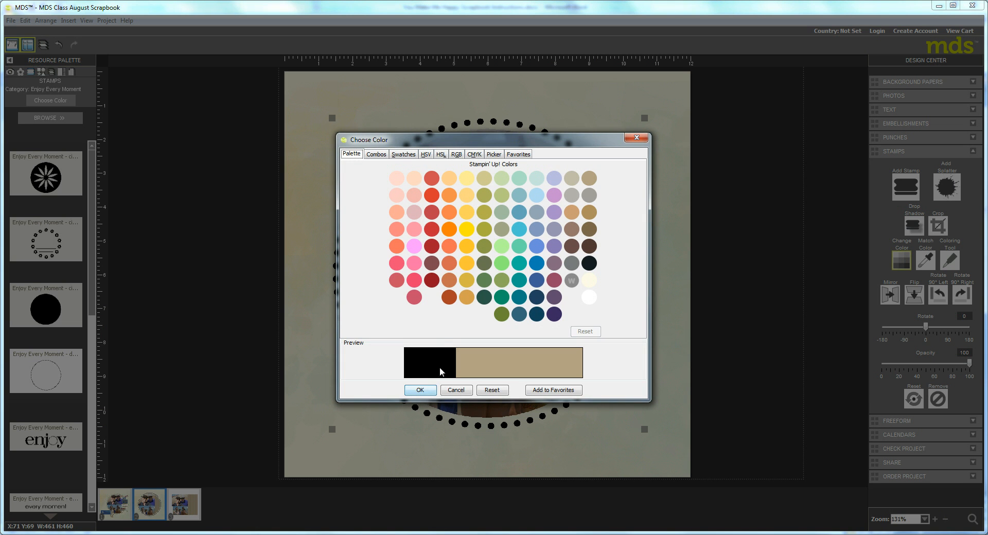
left_click(420, 390)
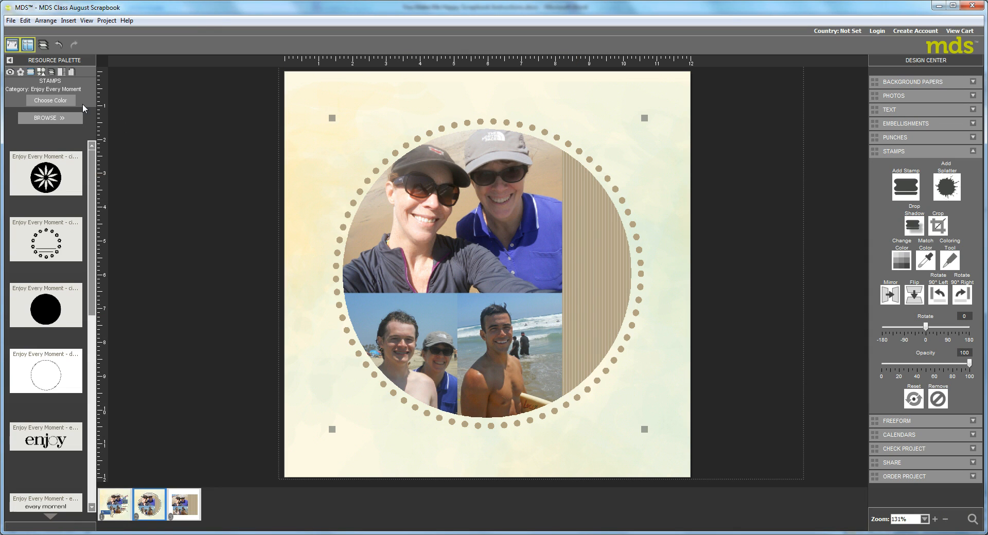
left_click(51, 73)
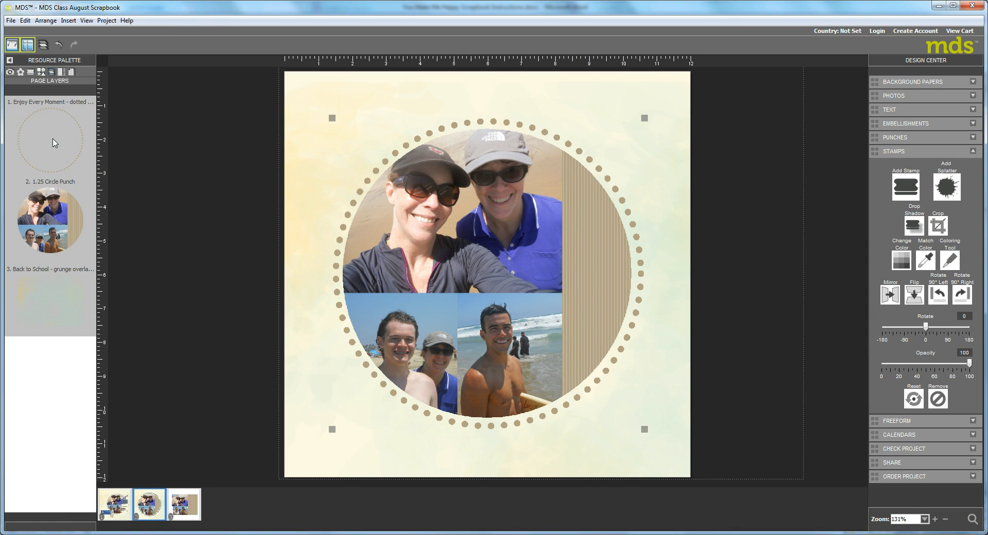
left_click_drag(58, 195, 58, 196)
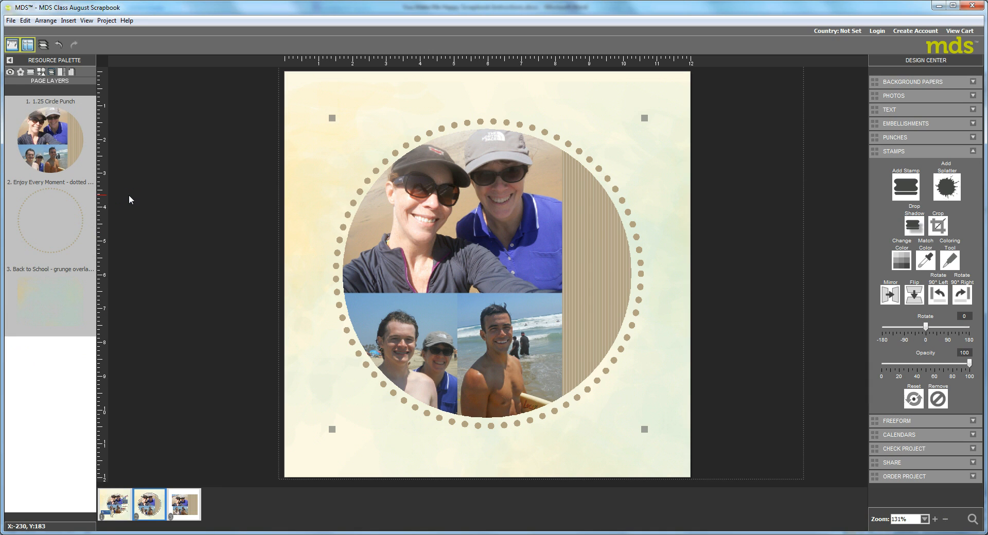
Group the circle punch with the dotted circle stamp and shift the group slightly right and down on the page.
left_click(472, 234)
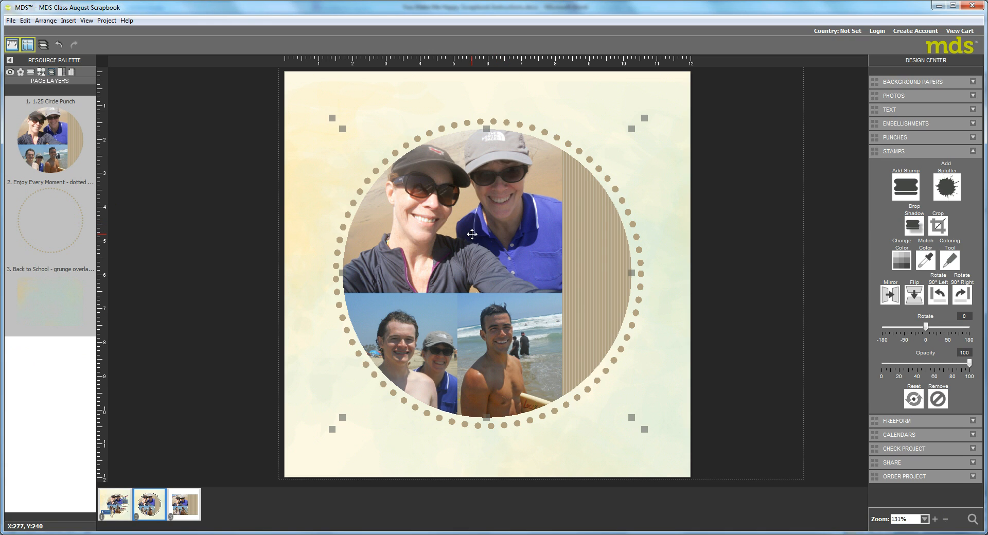
left_click(45, 21)
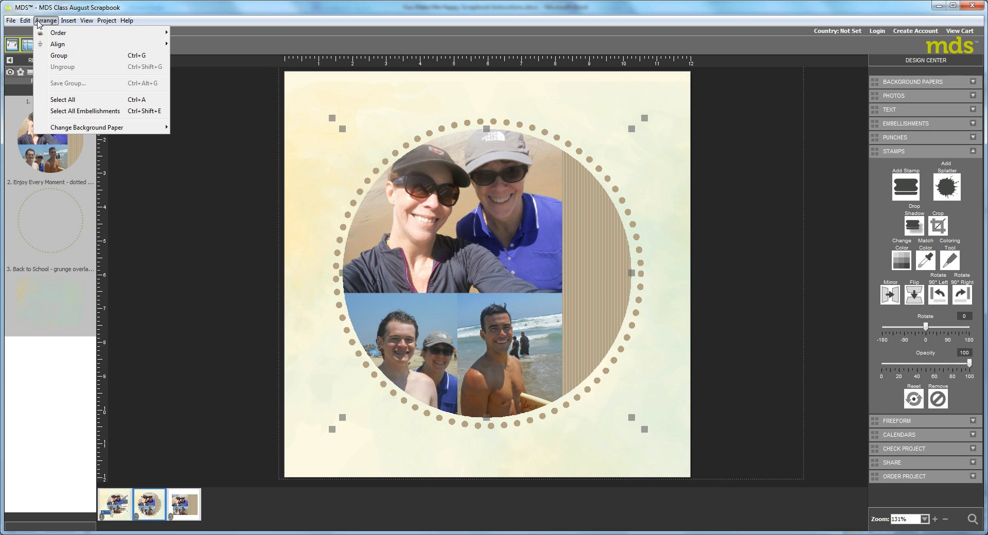
left_click(57, 56)
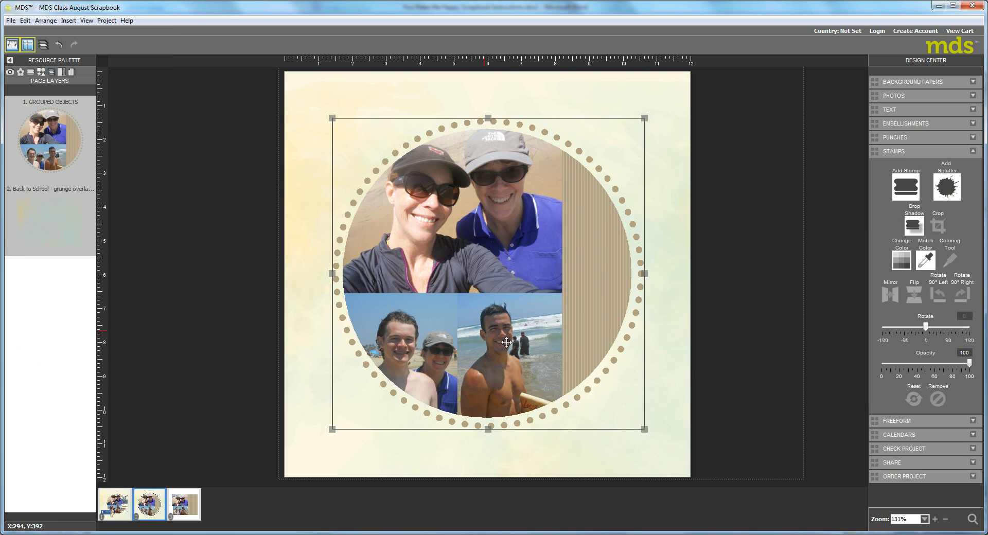
left_click_drag(507, 321, 514, 324)
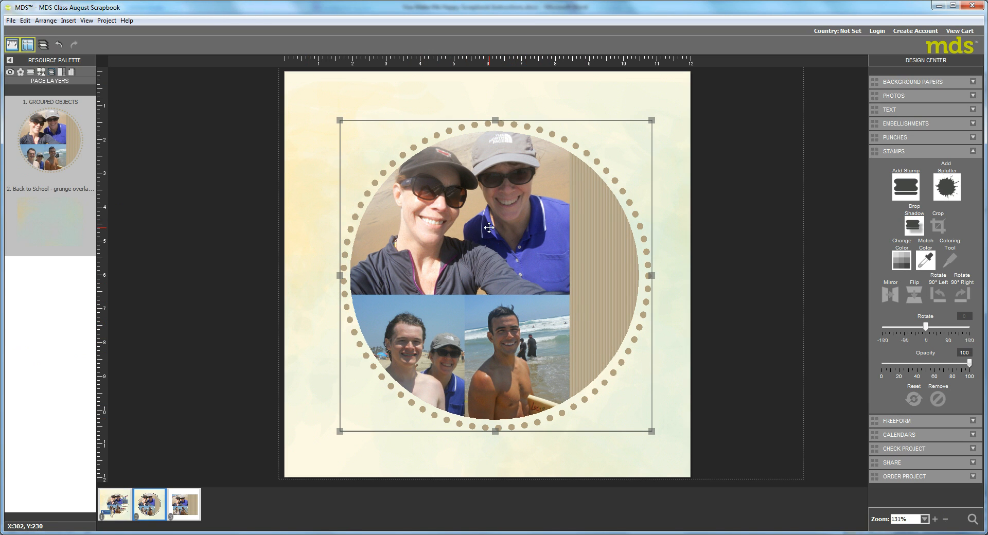
Load the Hello Lovely stamps category.
left_click(31, 73)
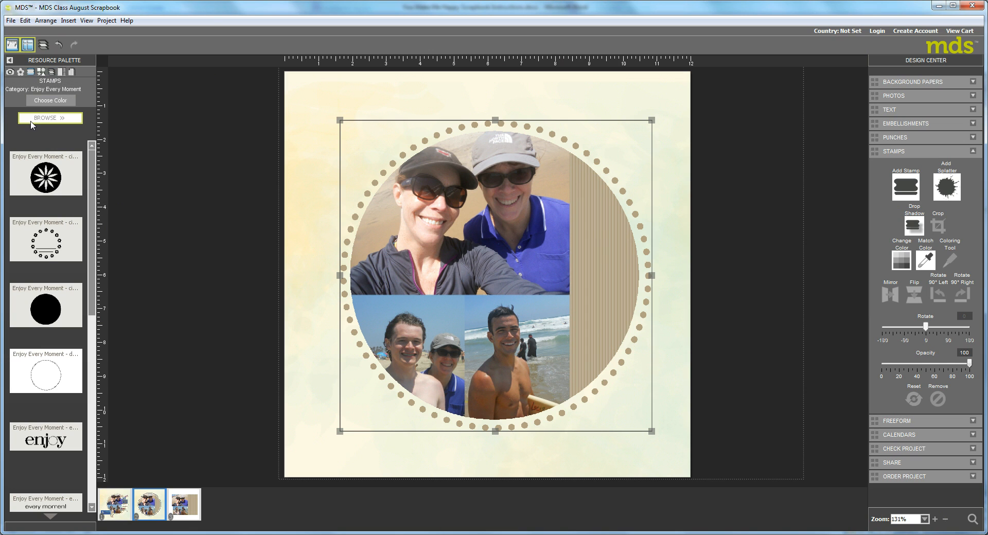
left_click(32, 119)
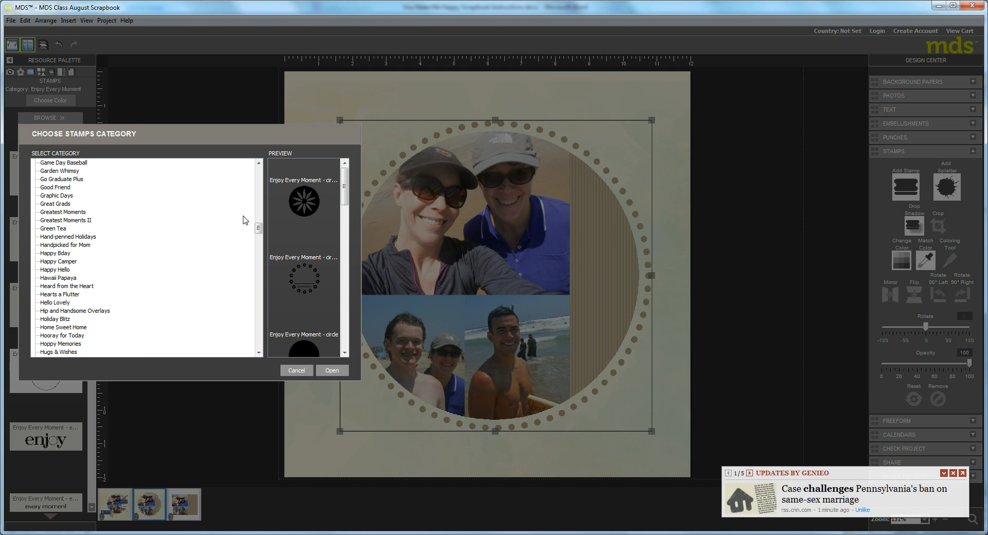
left_click_drag(259, 228, 259, 167)
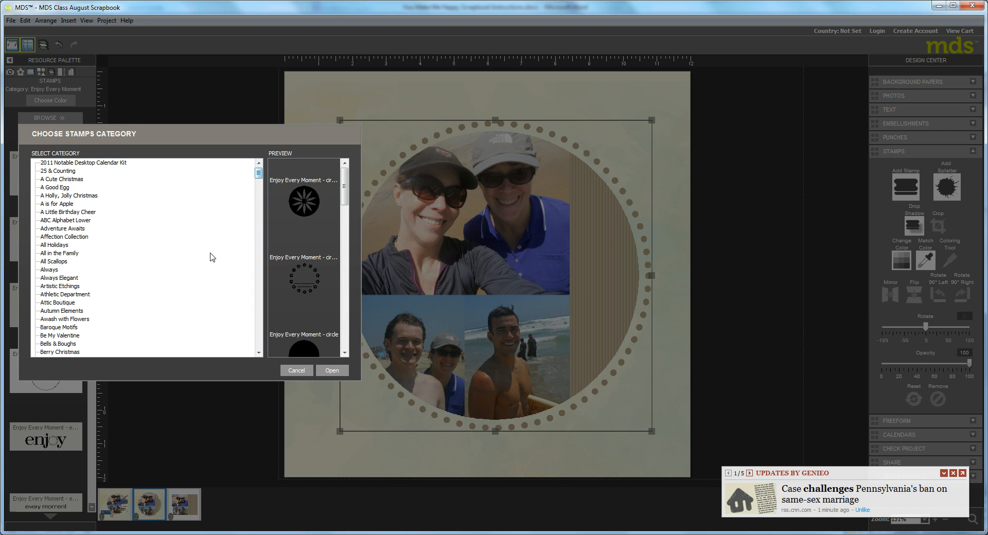
left_click(260, 344)
left_click(260, 341)
left_click(260, 341)
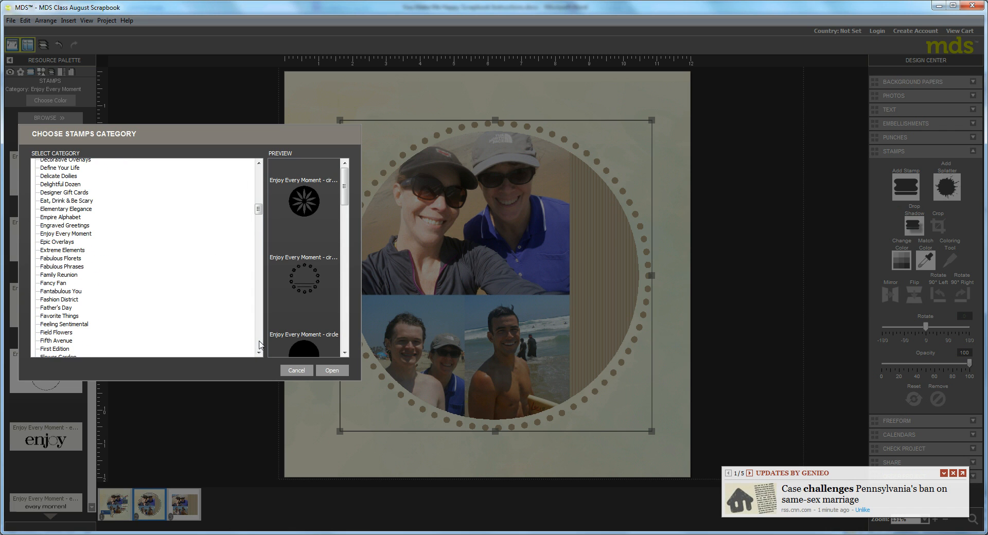
left_click(259, 342)
left_click(260, 341)
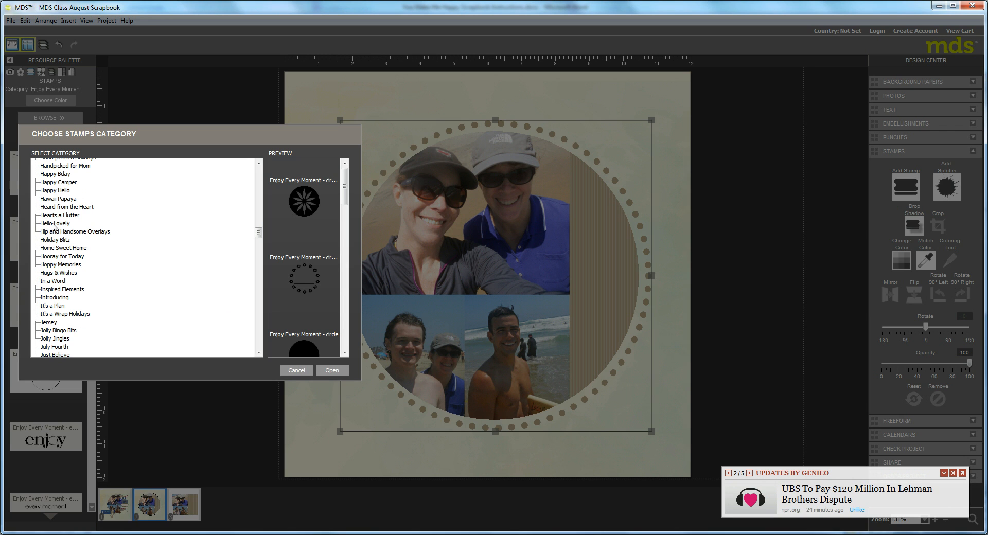
left_click(54, 224)
left_click(329, 371)
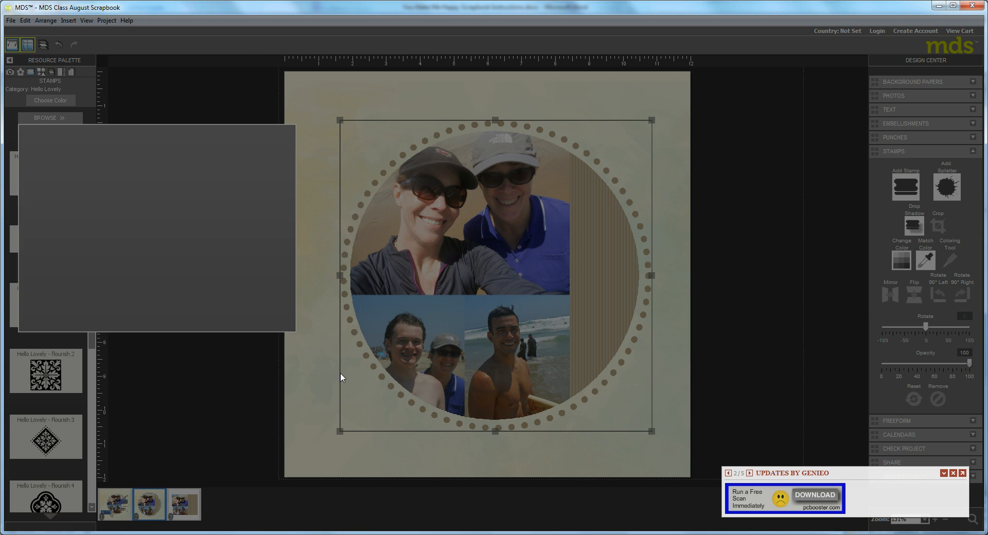
Place the Hello Lovely thank you stamp over the lower part of the photo circle.
left_click(93, 503)
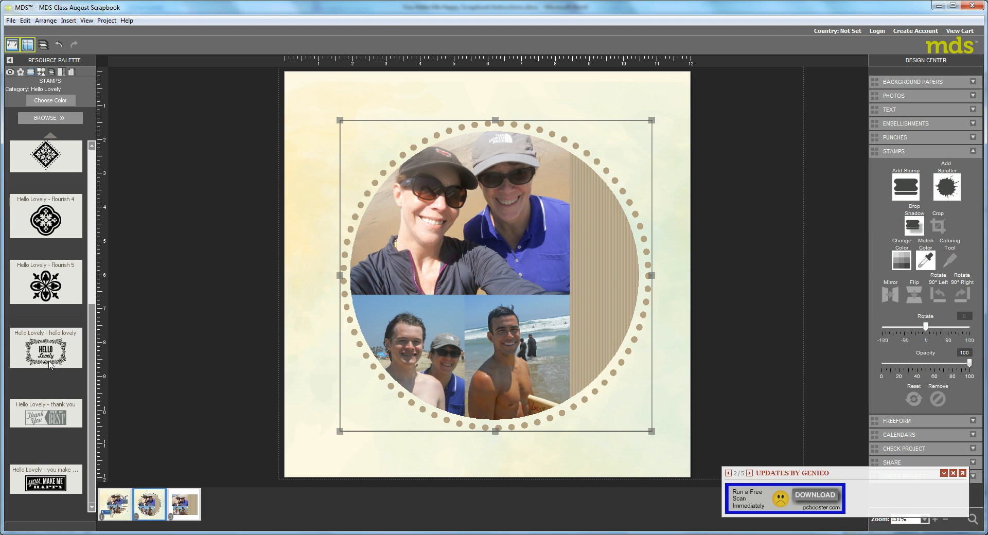
left_click(954, 474)
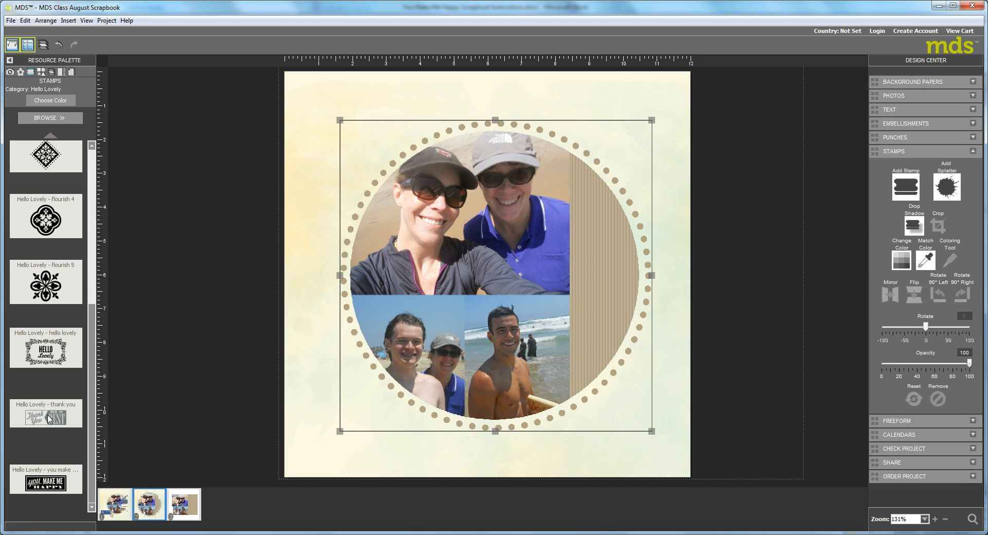
left_click_drag(49, 419, 484, 379)
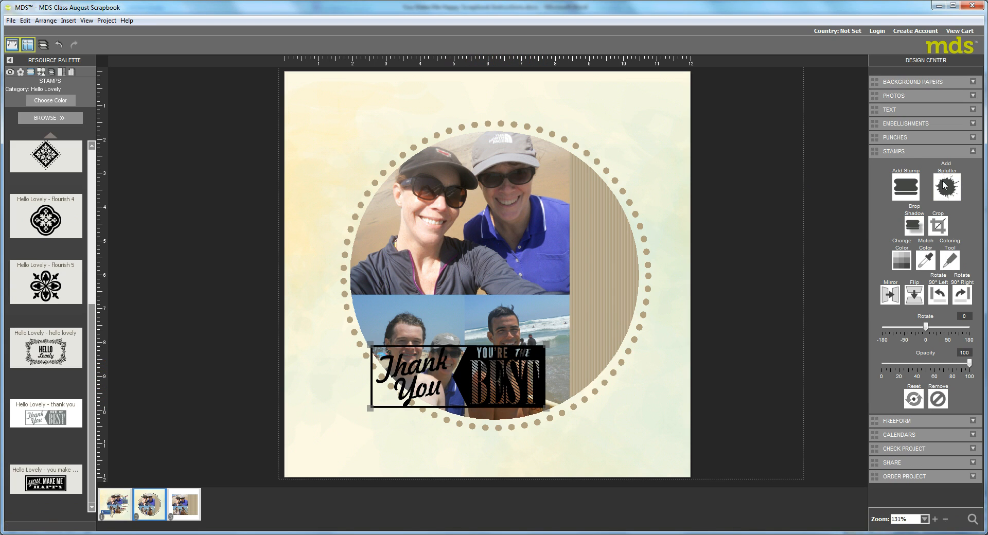
Edit the 1.25 Square Punch shape, inserting a point midway on its left edge and pulling it outward into an arrow tip.
left_click(904, 138)
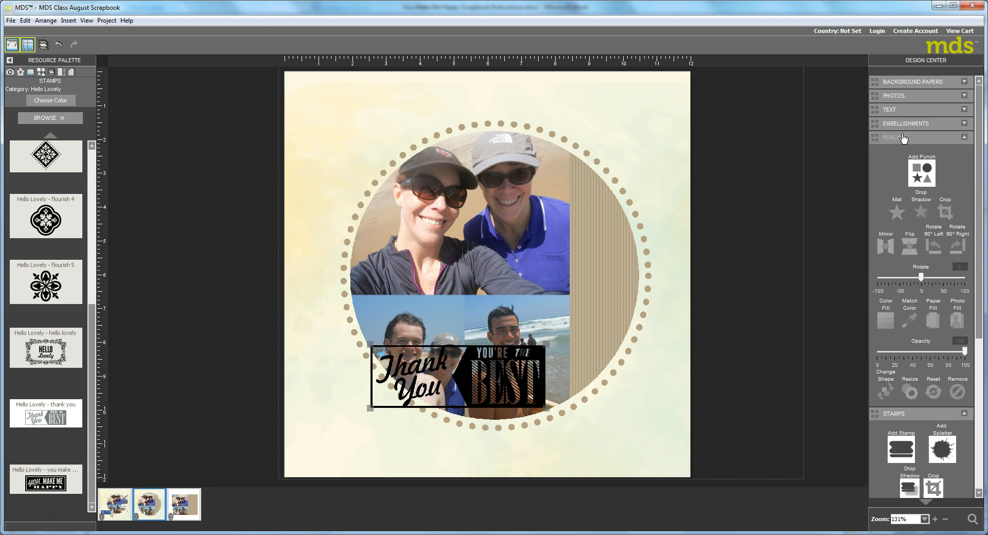
left_click(926, 172)
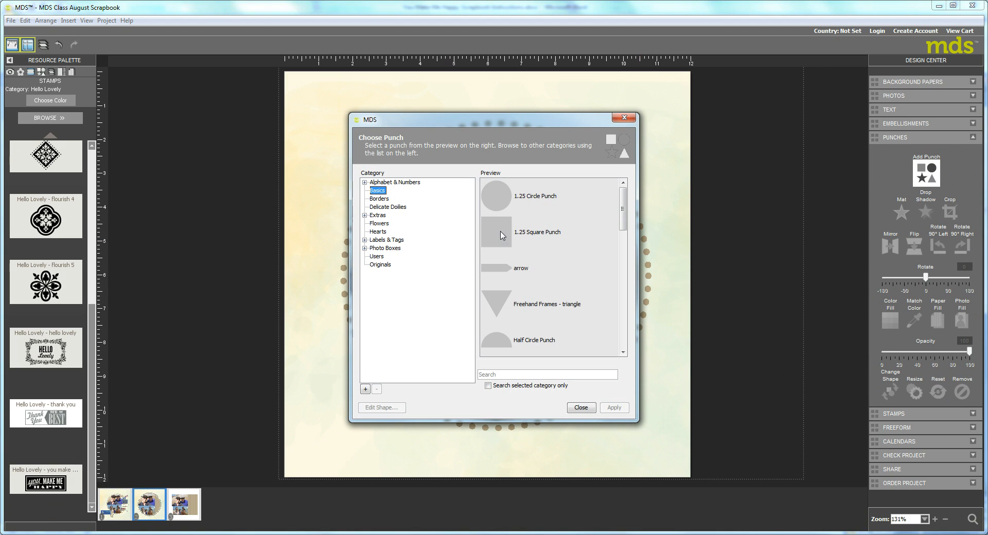
left_click(502, 235)
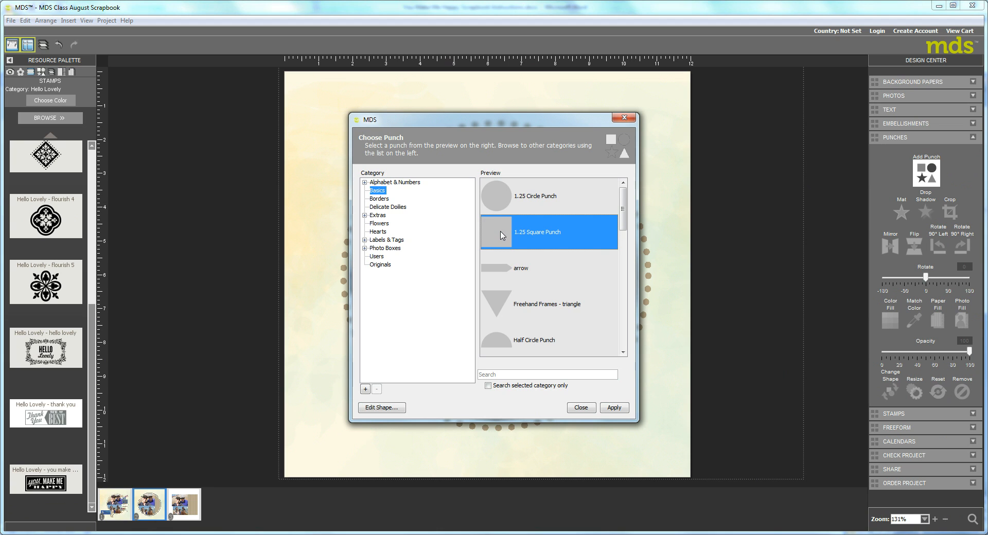
left_click(381, 408)
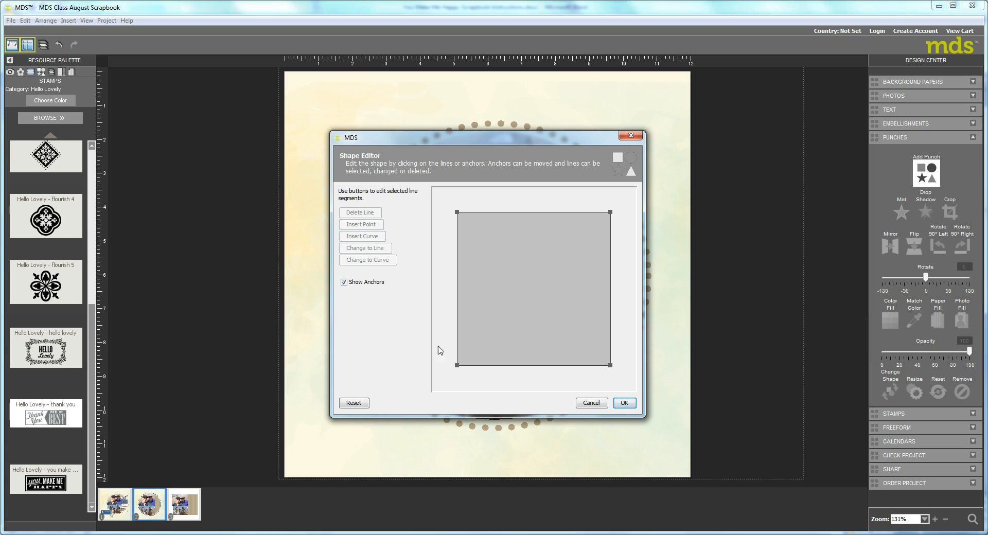
left_click(458, 285)
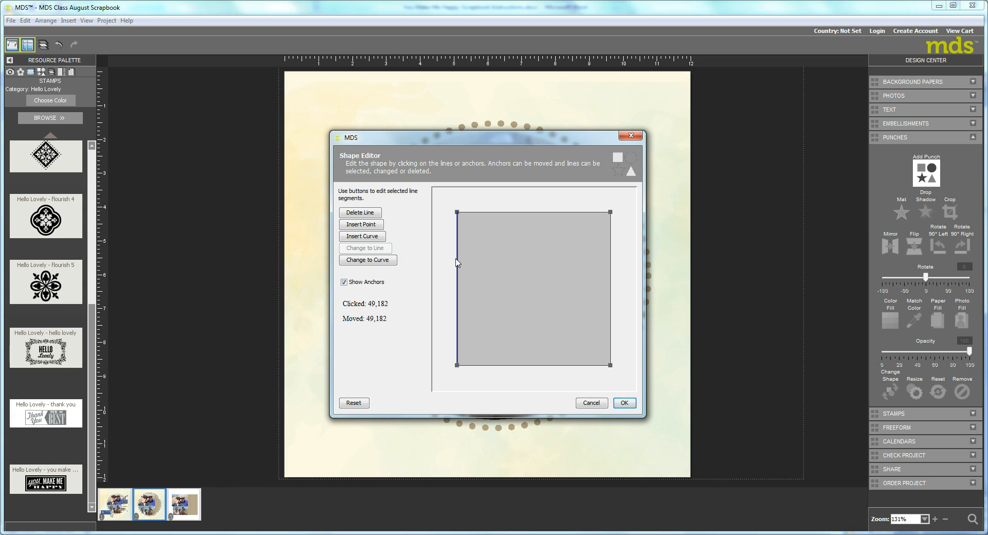
left_click(458, 291)
left_click(354, 226)
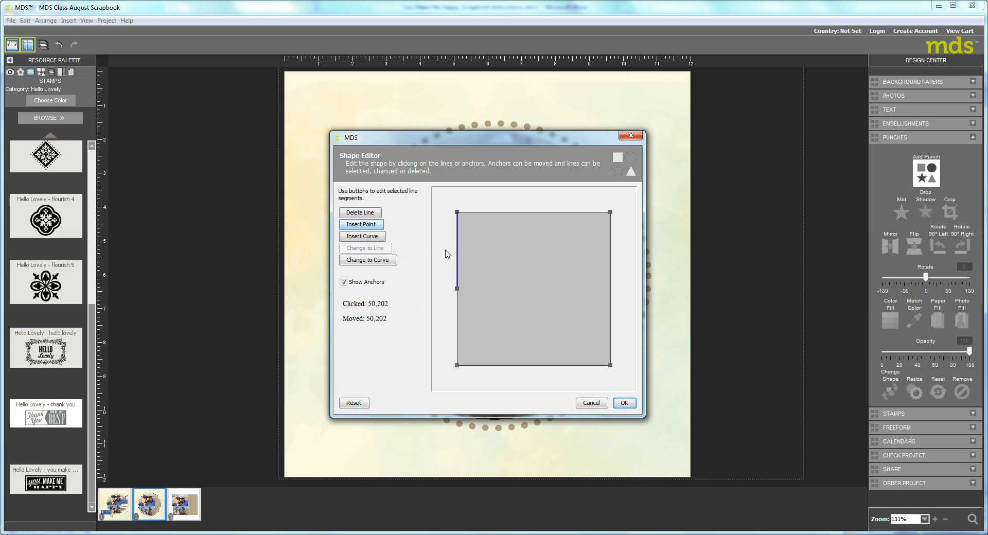
left_click_drag(457, 289, 423, 297)
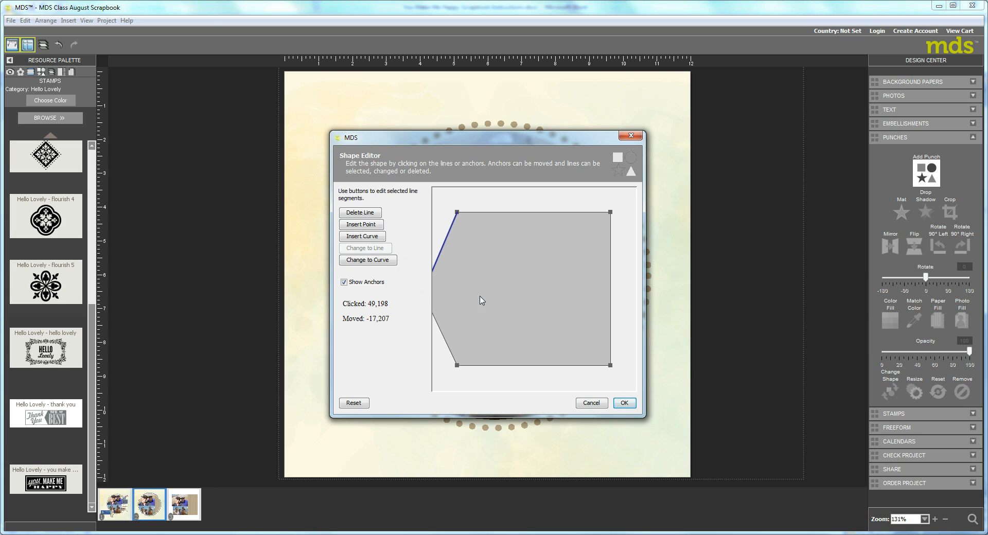
Save the edited shape as Crop Shape Arrow 3 and remove the resulting punch from the page.
left_click(624, 404)
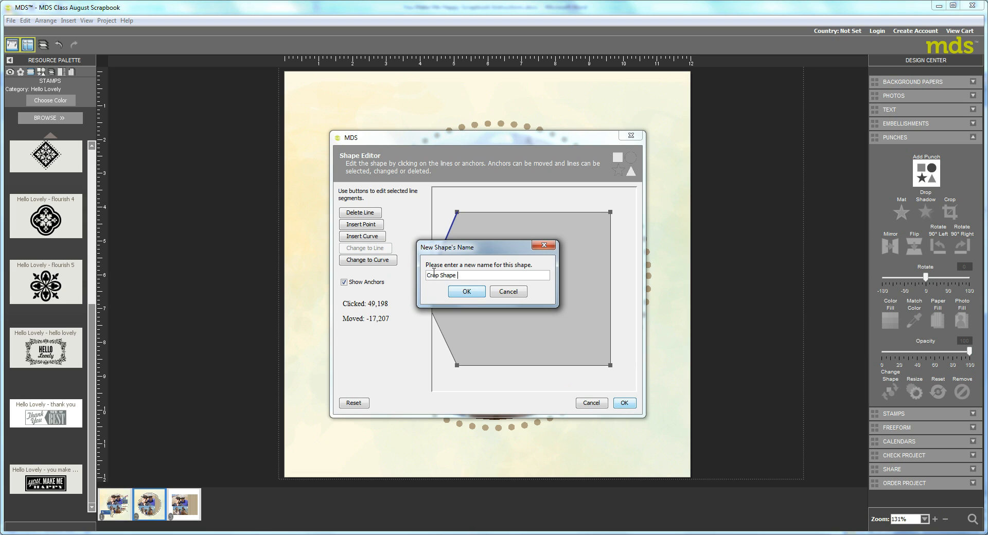
type("Crop Shape Arrow 3")
left_click(467, 292)
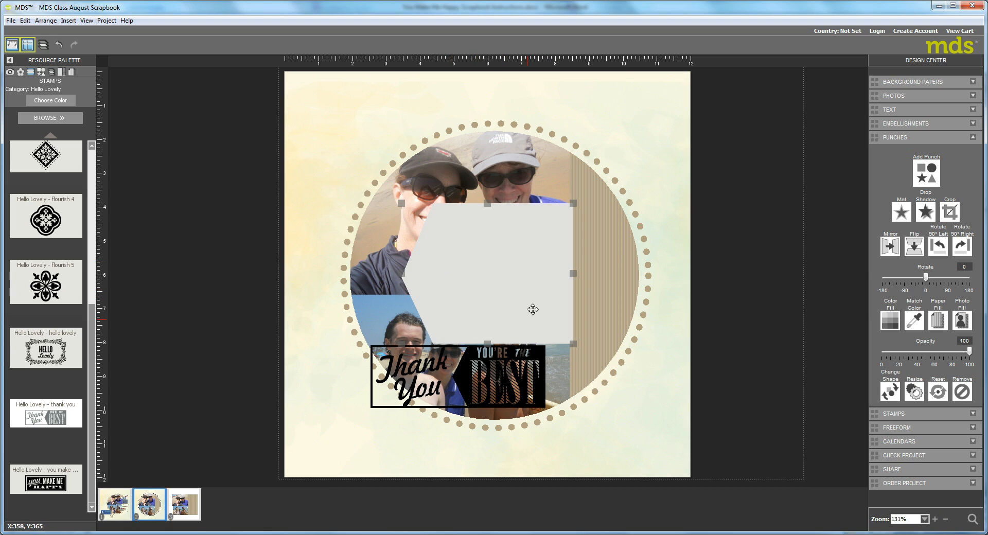
right_click(491, 272)
left_click(521, 416)
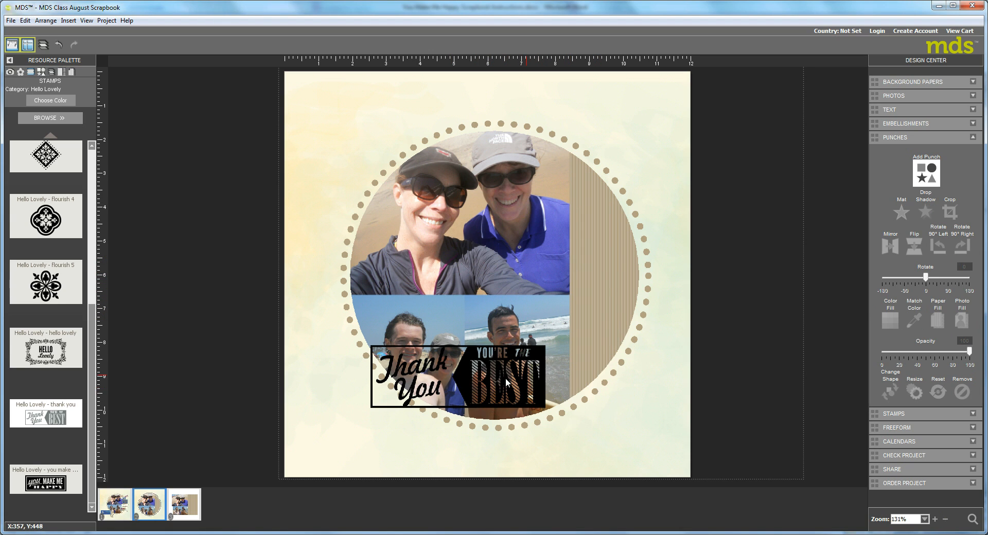
Start cropping the thank you stamp with the Crop Shape Arrow 3 punch from the Users category.
left_click(443, 376)
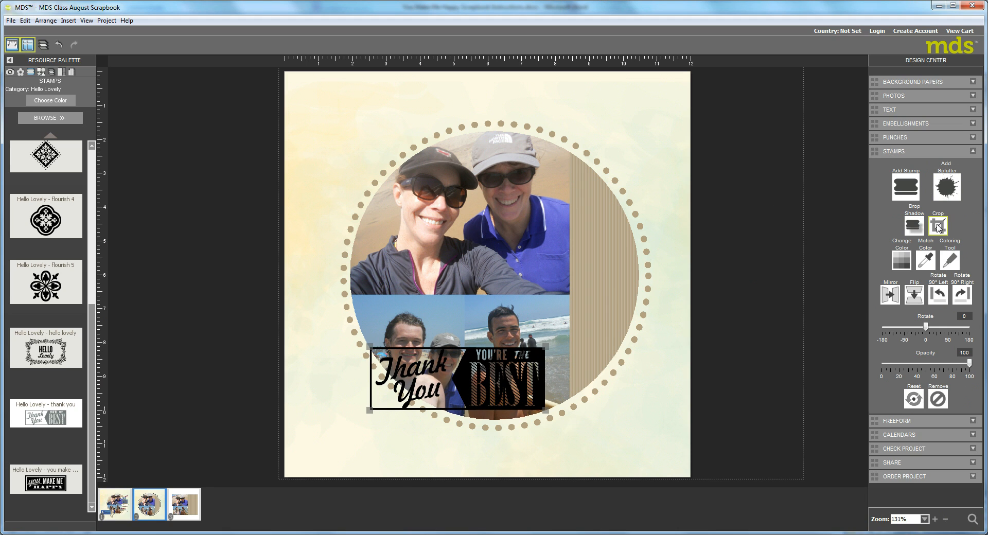
left_click(938, 227)
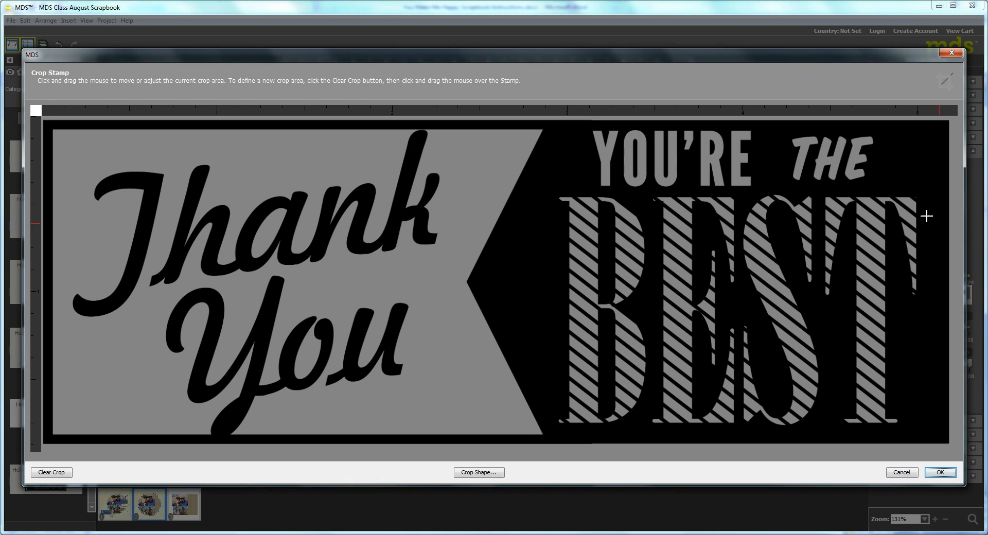
left_click(490, 474)
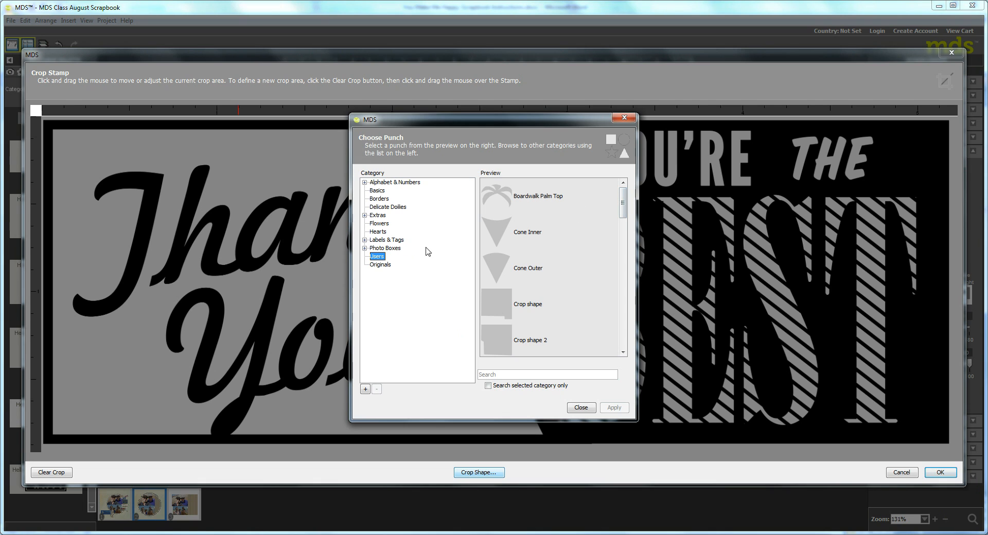
left_click(621, 344)
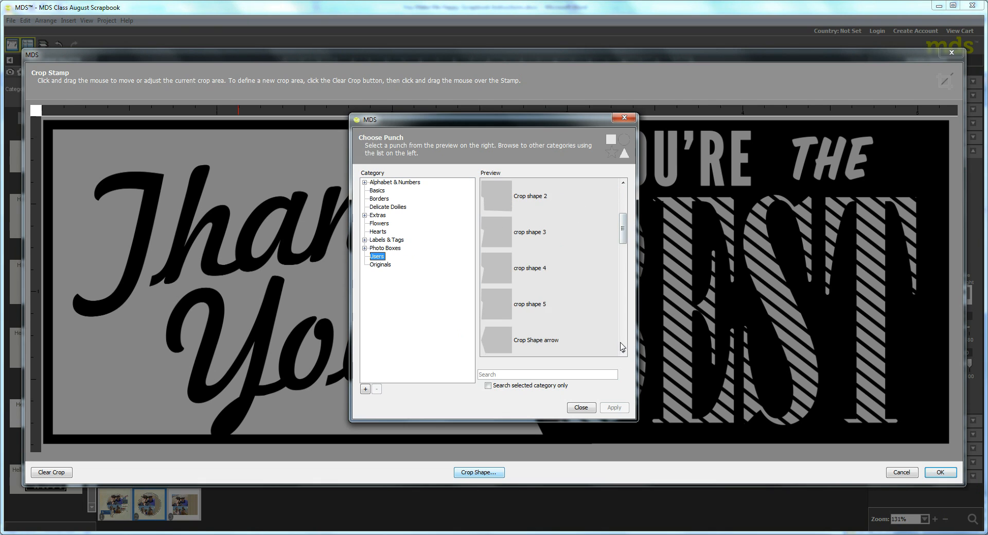
left_click(622, 347)
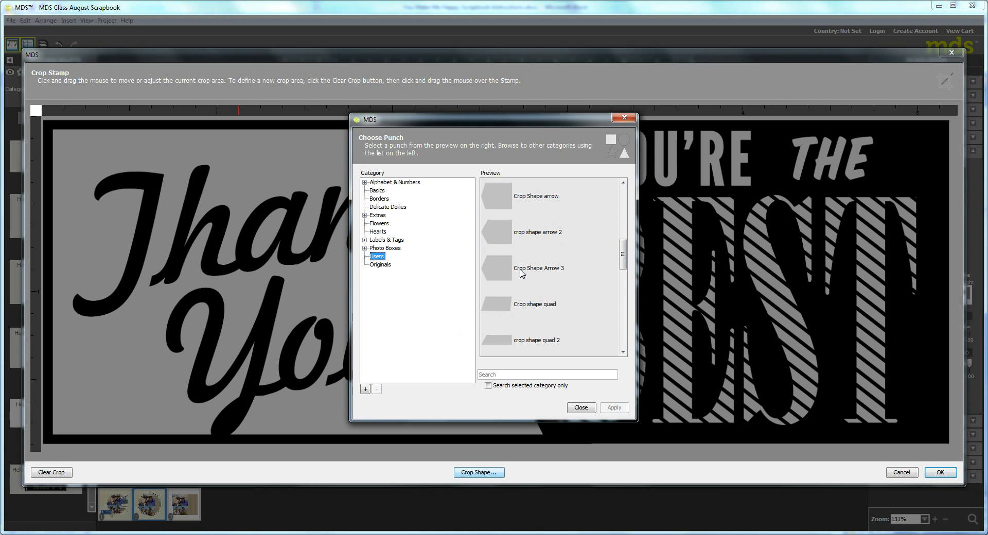
left_click(521, 273)
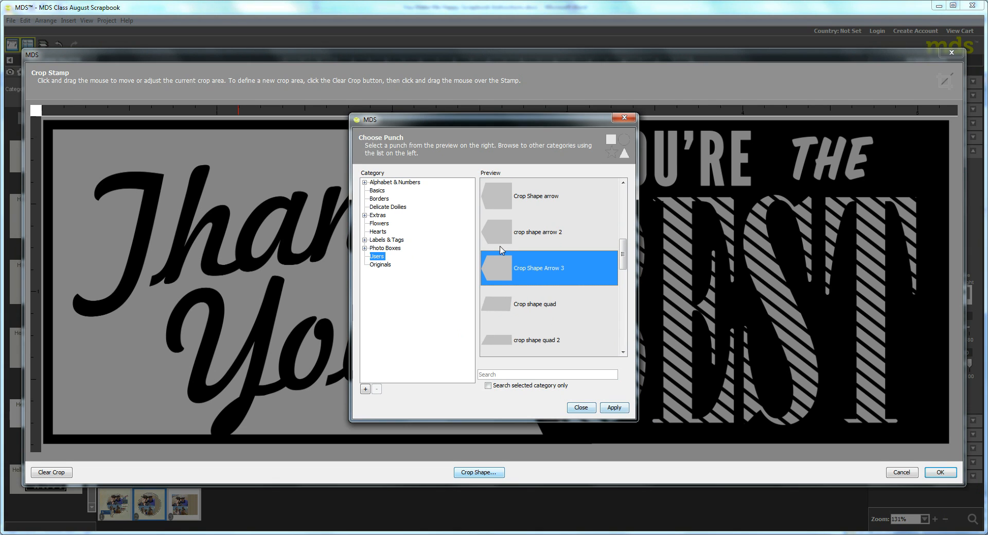
left_click(614, 407)
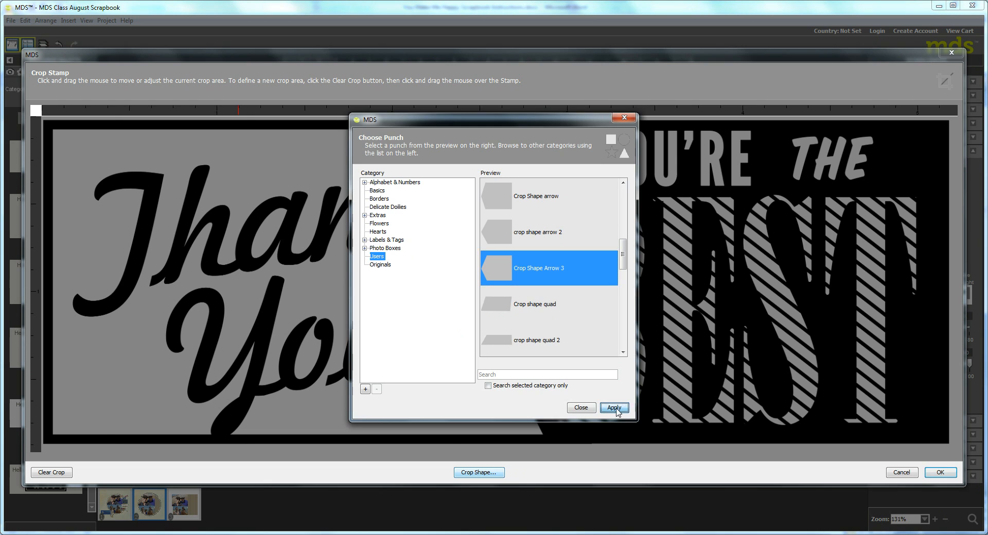
Fit the arrow crop area tightly around the You're the Best half of the stamp and apply the crop.
left_click_drag(305, 316, 736, 291)
left_click_drag(885, 282, 965, 286)
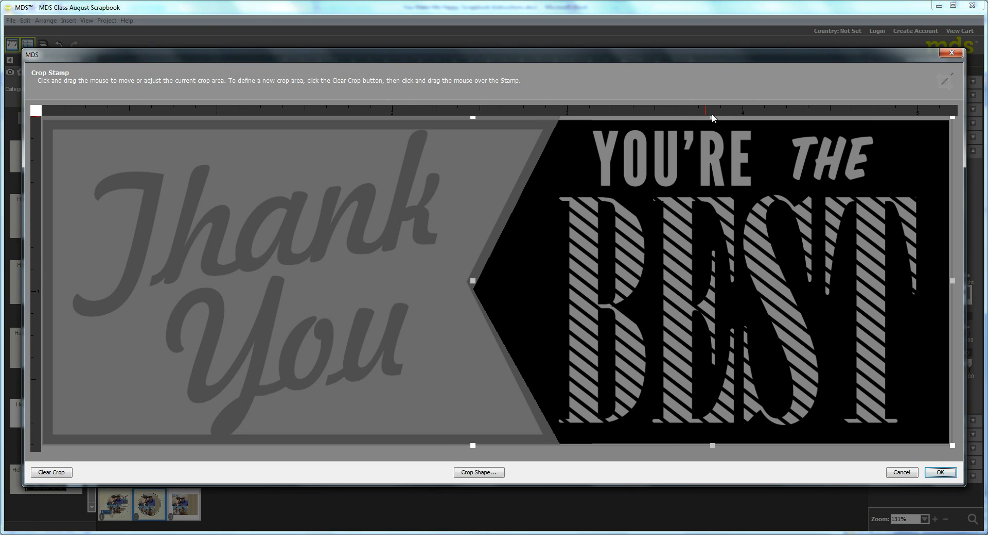
left_click_drag(712, 118, 712, 122)
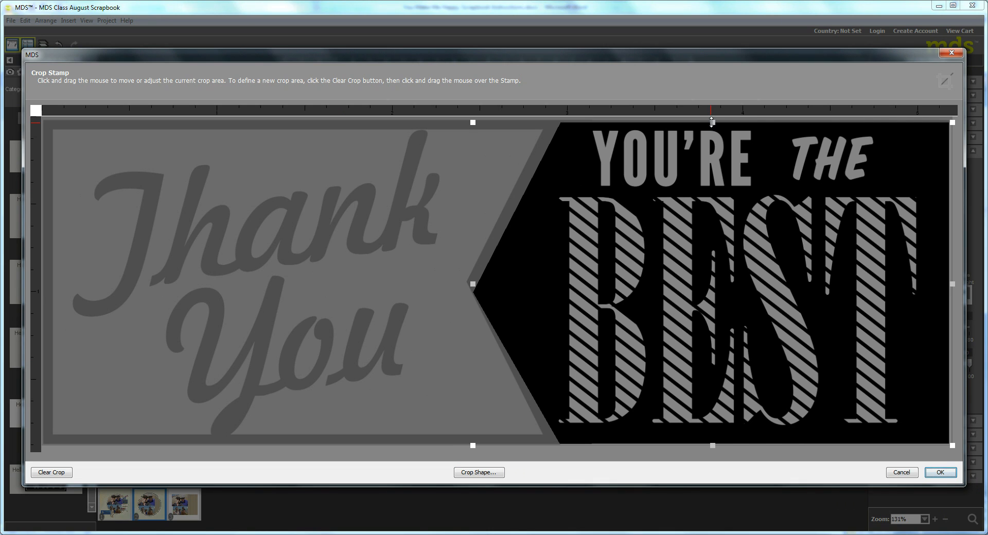
left_click_drag(712, 122, 712, 122)
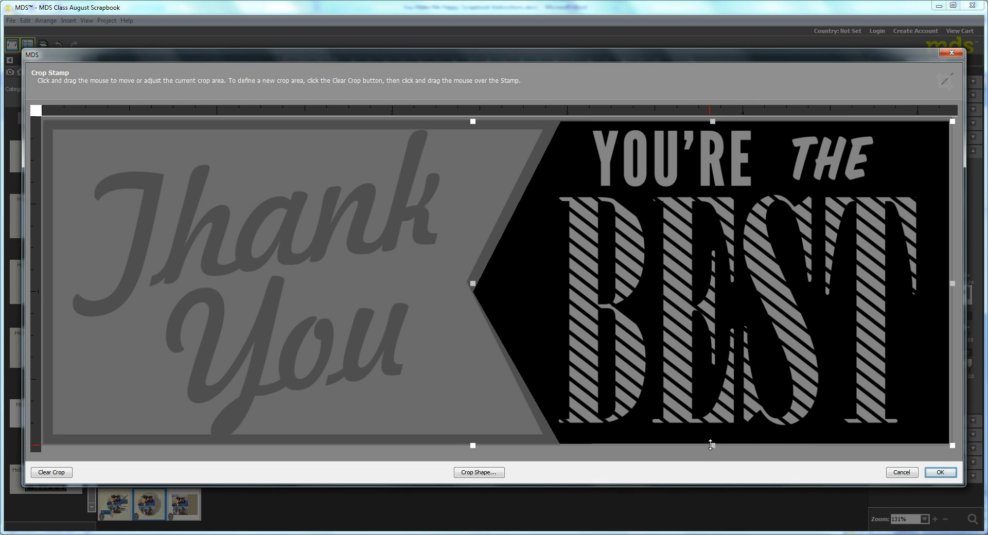
left_click_drag(713, 445, 714, 444)
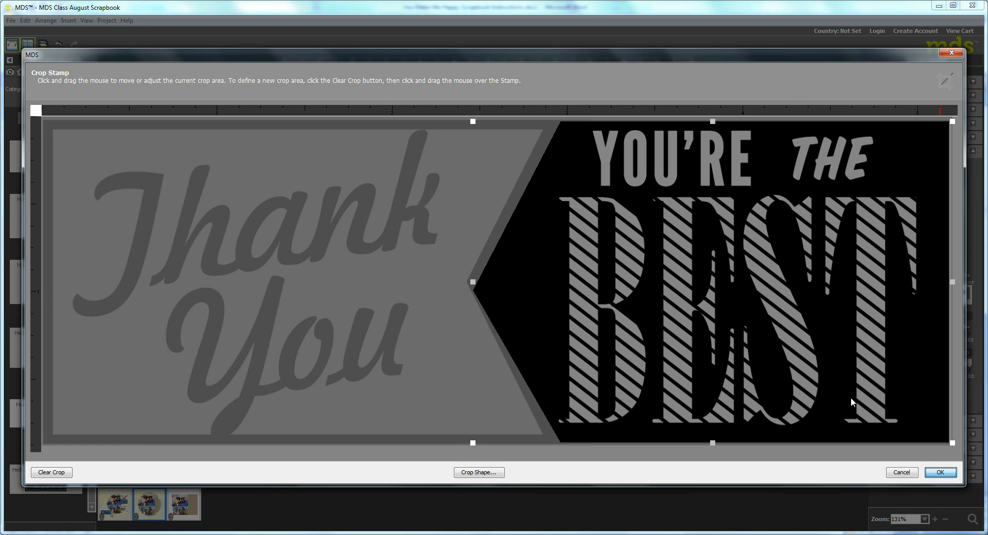
key("Return")
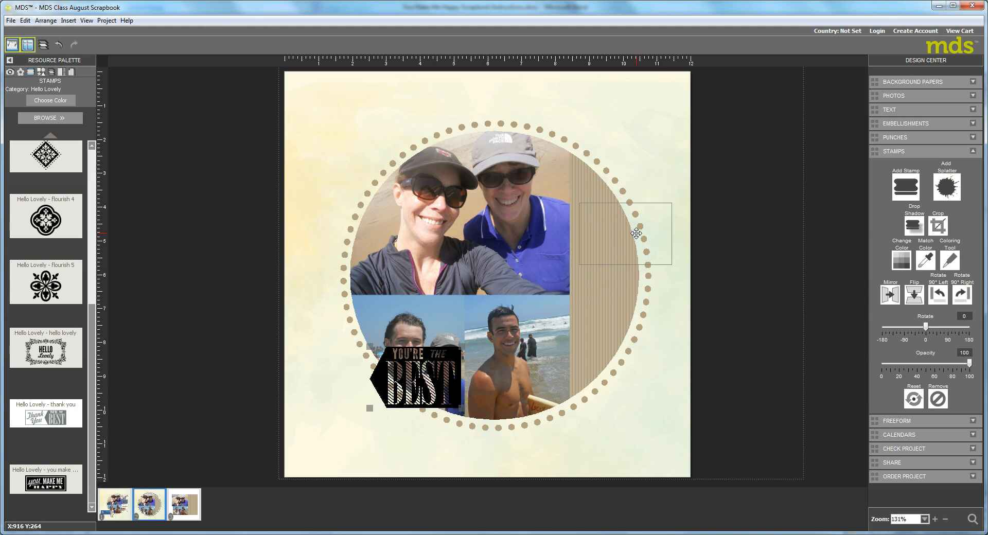
Move the cropped You're the Best stamp over the striped right edge of the photo circle and recolor it gray.
left_click_drag(637, 233, 638, 234)
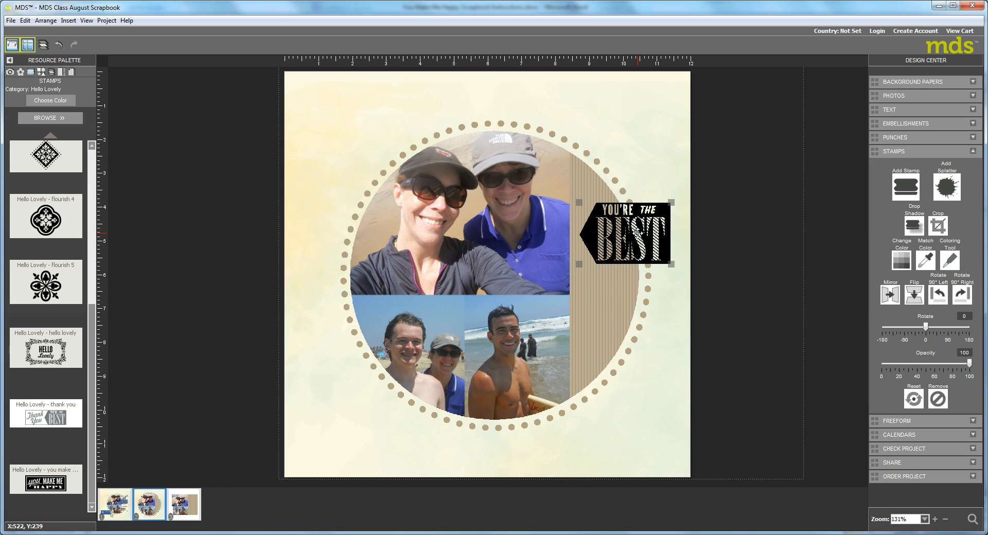
left_click(899, 259)
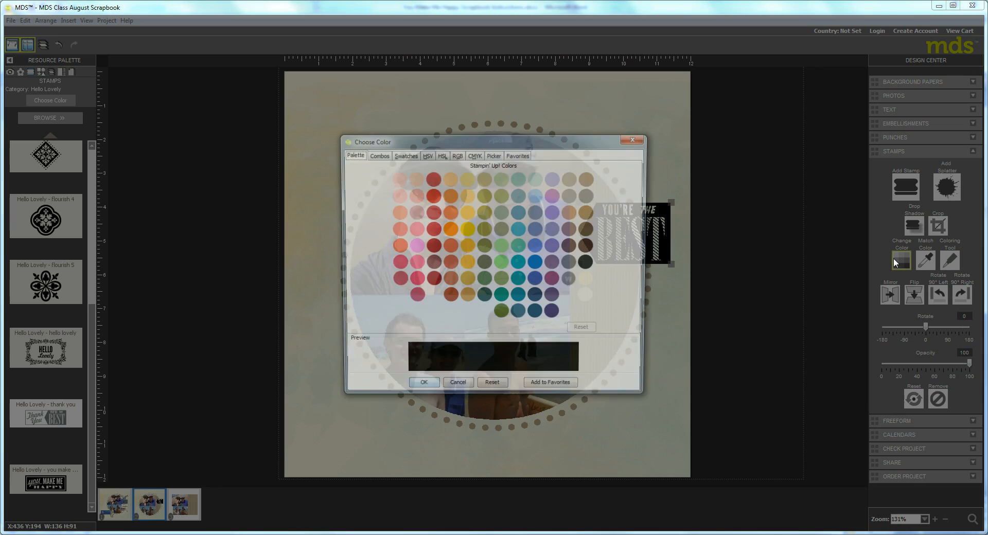
left_click(575, 266)
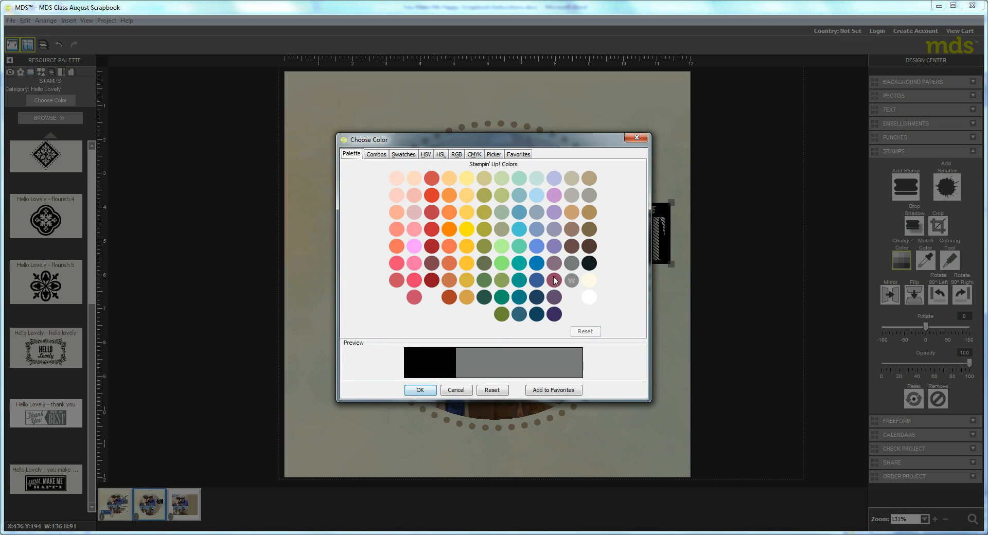
left_click(421, 390)
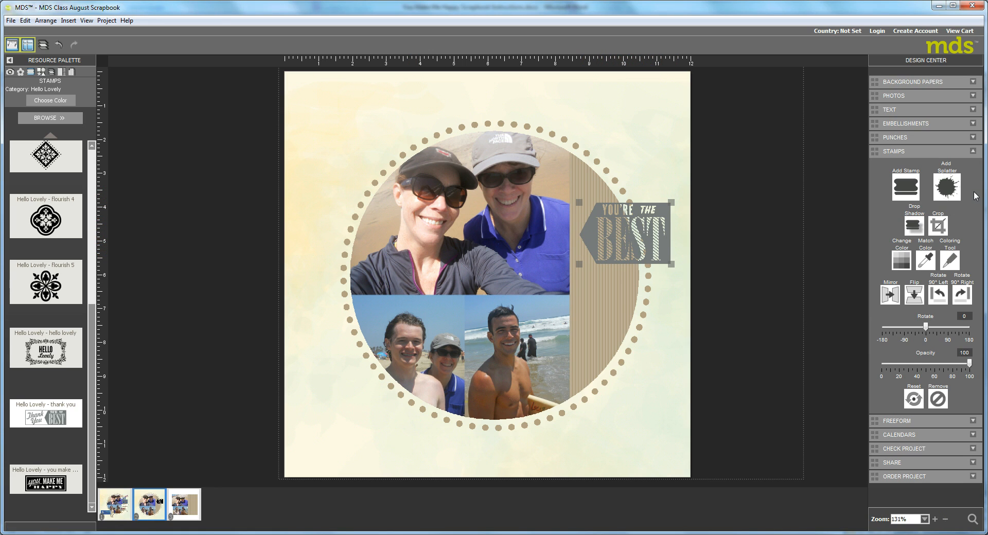
Start adding a punch to the page.
left_click(903, 139)
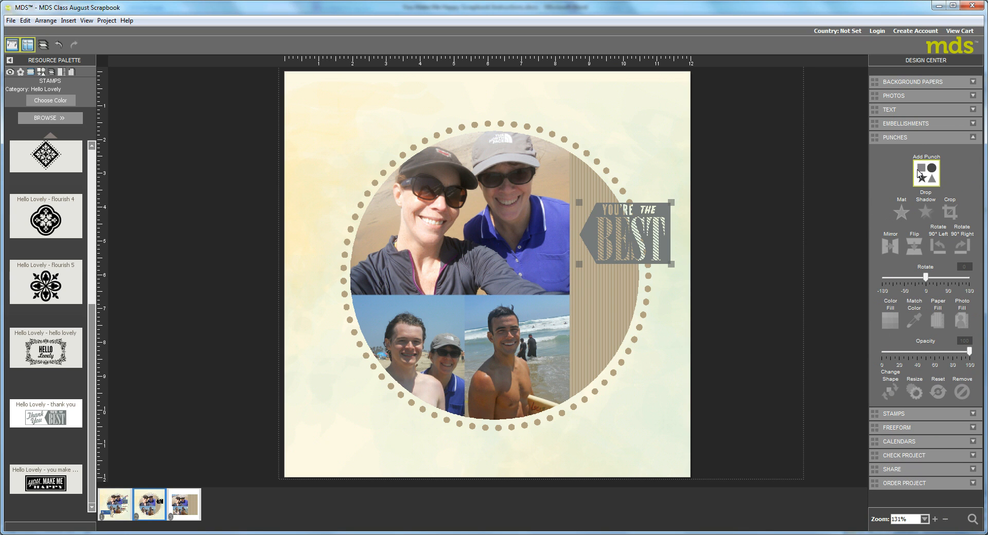